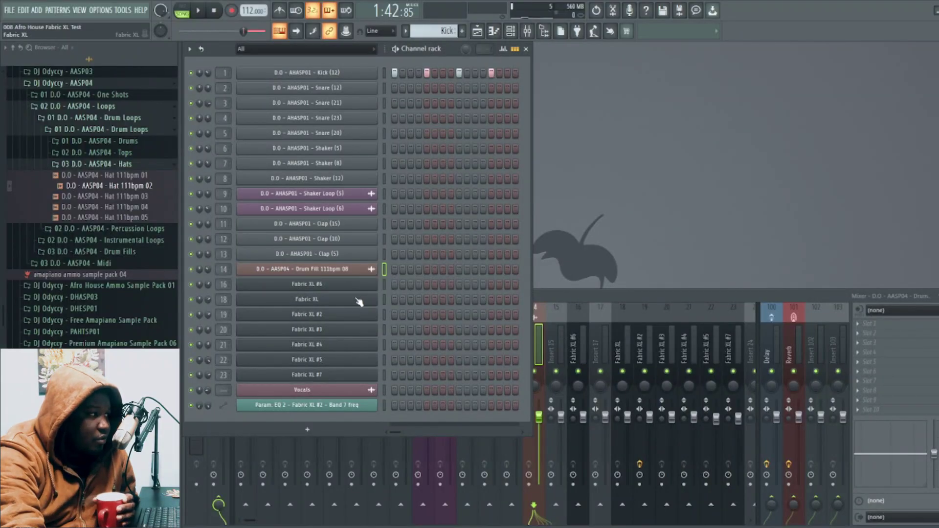
Step: Check the Fabric XL #6 instrument window, then return to the full Playlist arrangement
click(307, 288)
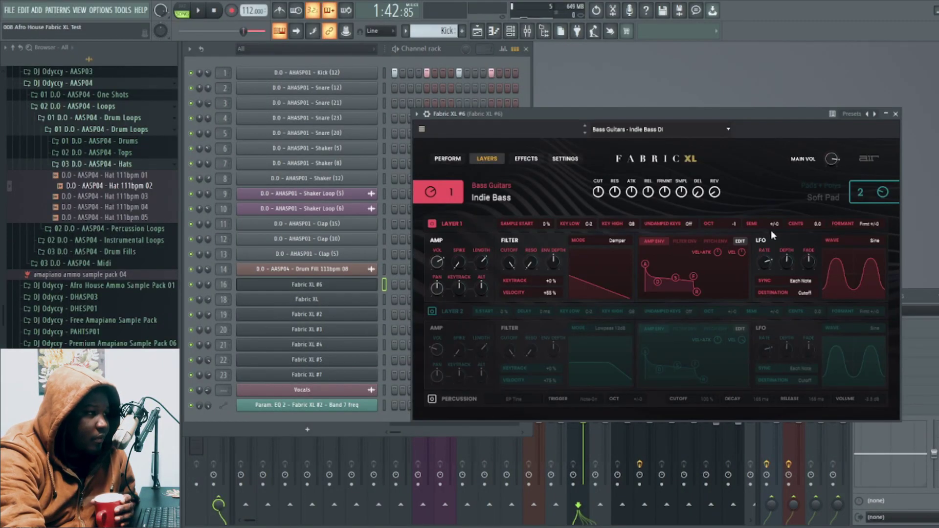
mouse_move(719, 111)
mouse_down()
mouse_move(709, 164)
mouse_move(702, 102)
mouse_move(714, 113)
mouse_up()
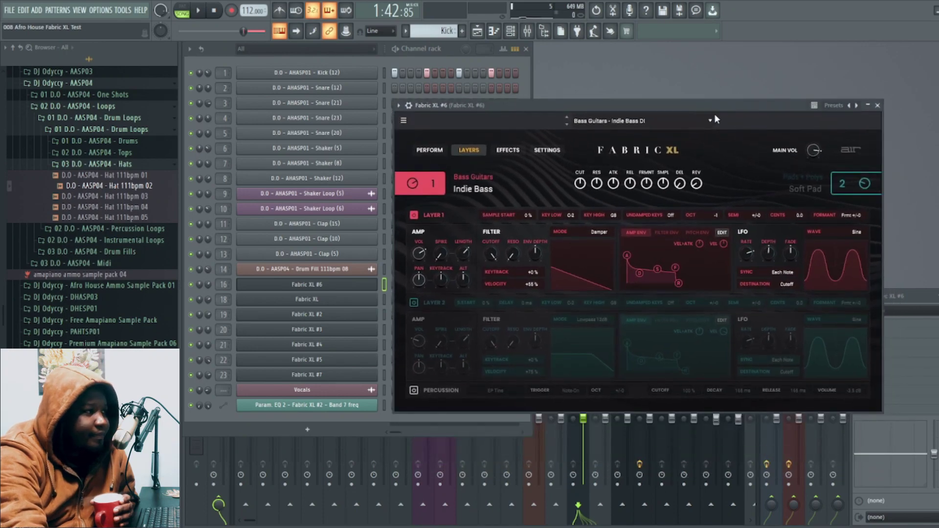
click(881, 106)
key(F5)
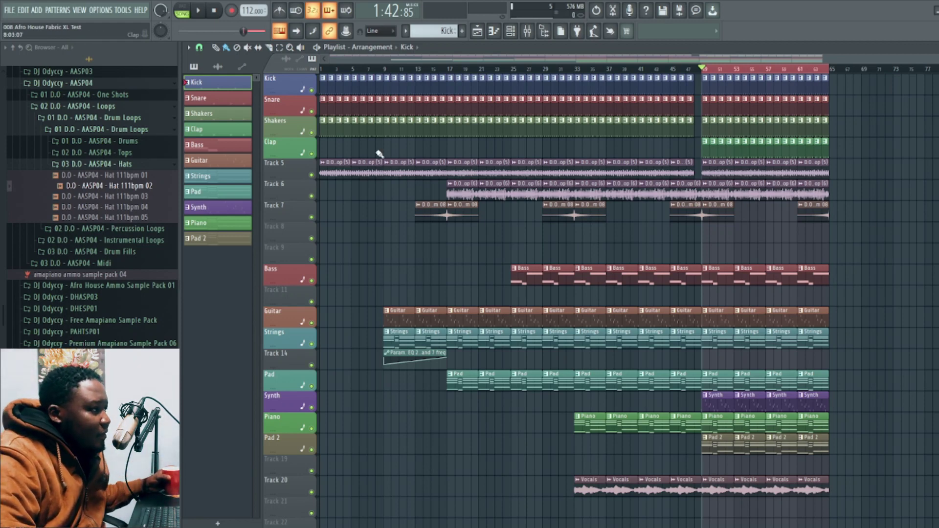
Step: Solo the Kick track and audition it, viewing the channel rack during playback
ctrl+click(313, 91)
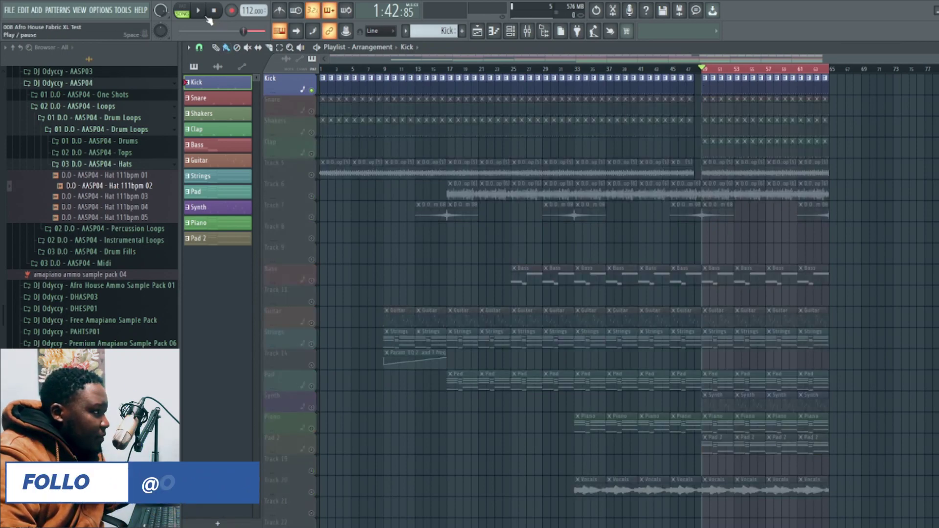
key(space)
key(F5)
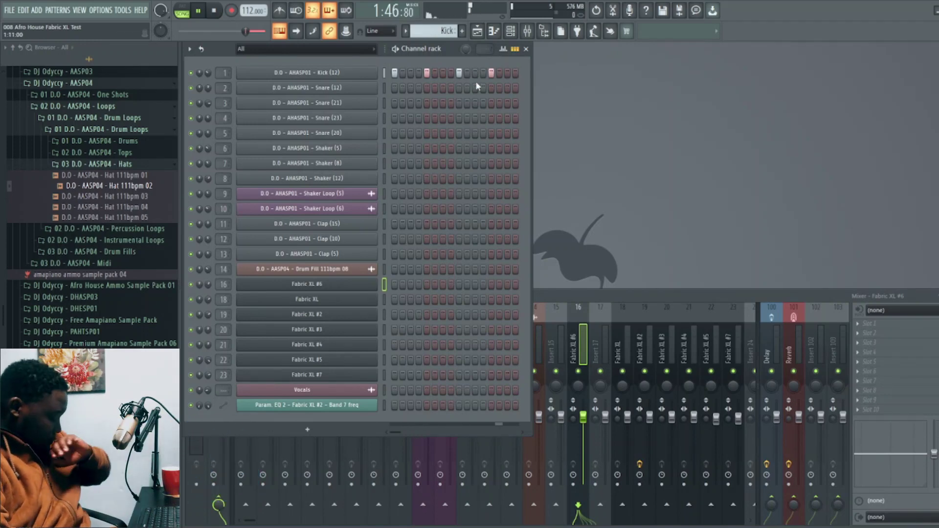
key(space)
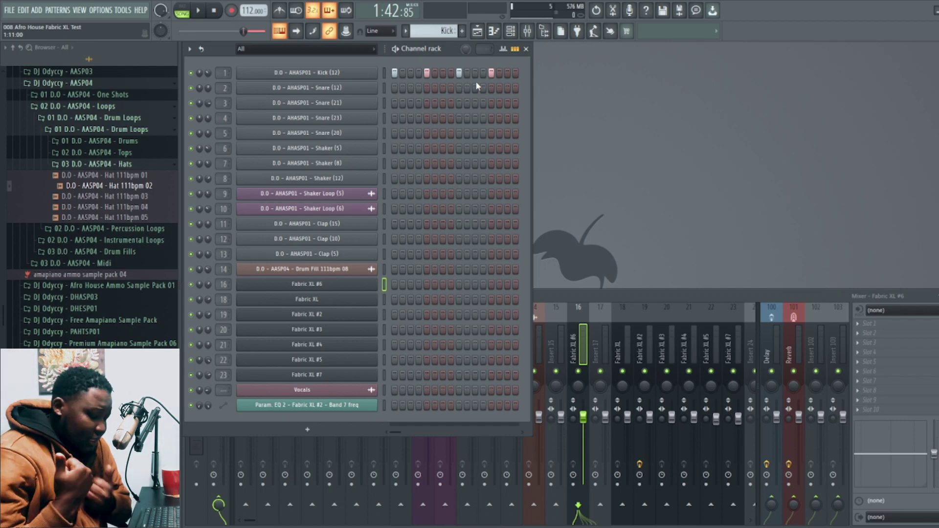
Step: Unmute the Snare track alongside Kick and audition it in song and pattern mode
click(478, 30)
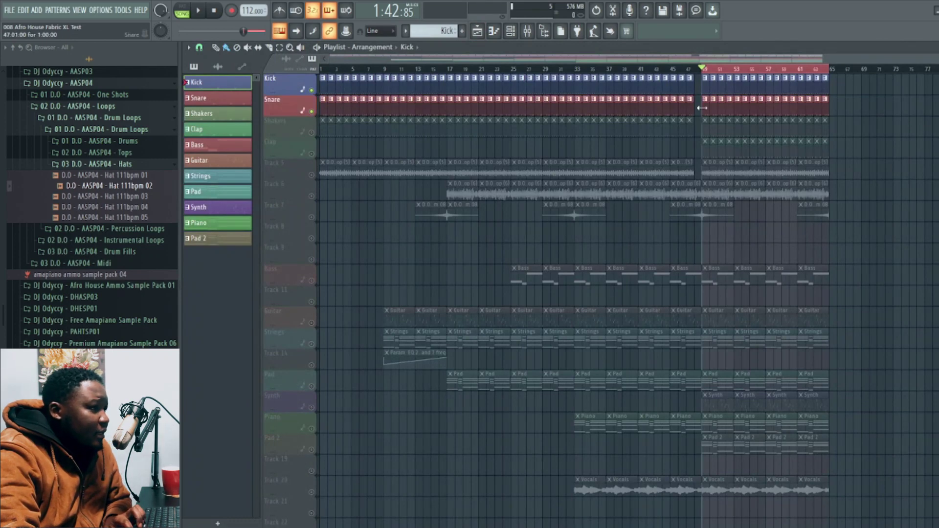
click(702, 109)
key(space)
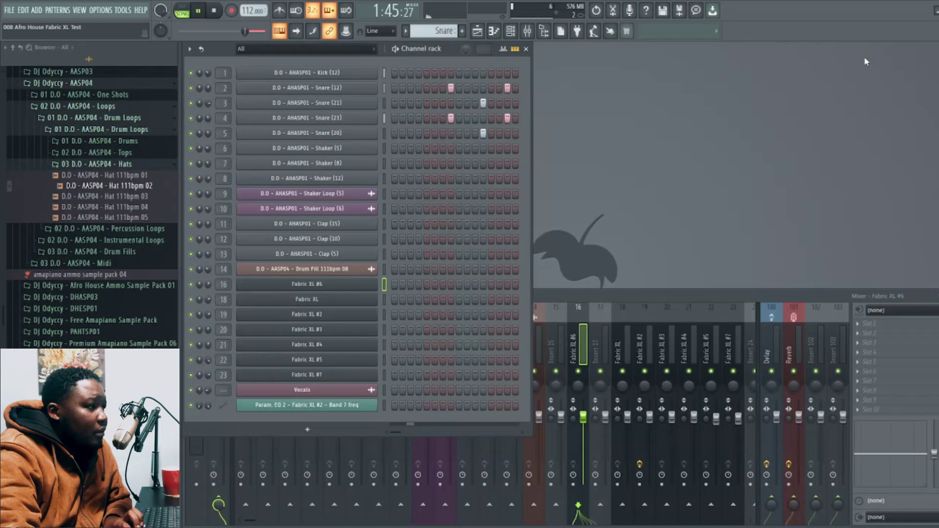
key(F5)
key(l)
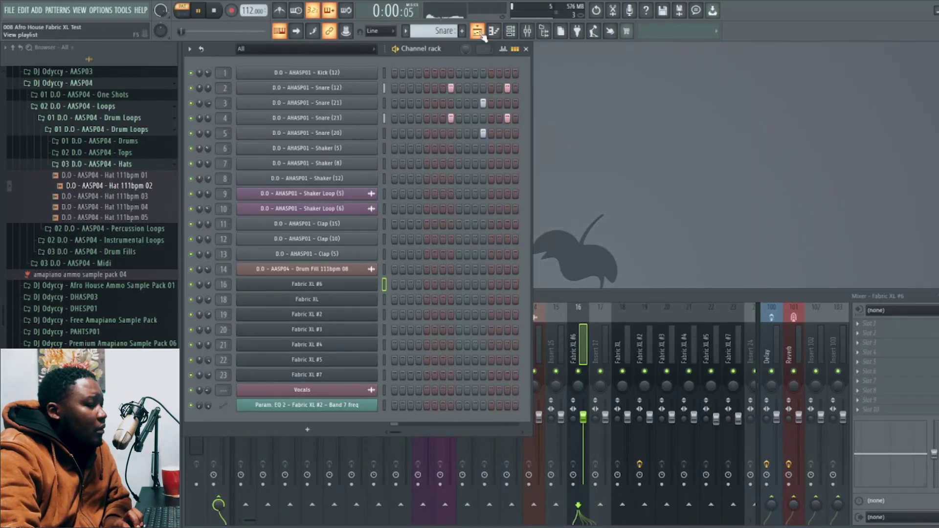
key(F5)
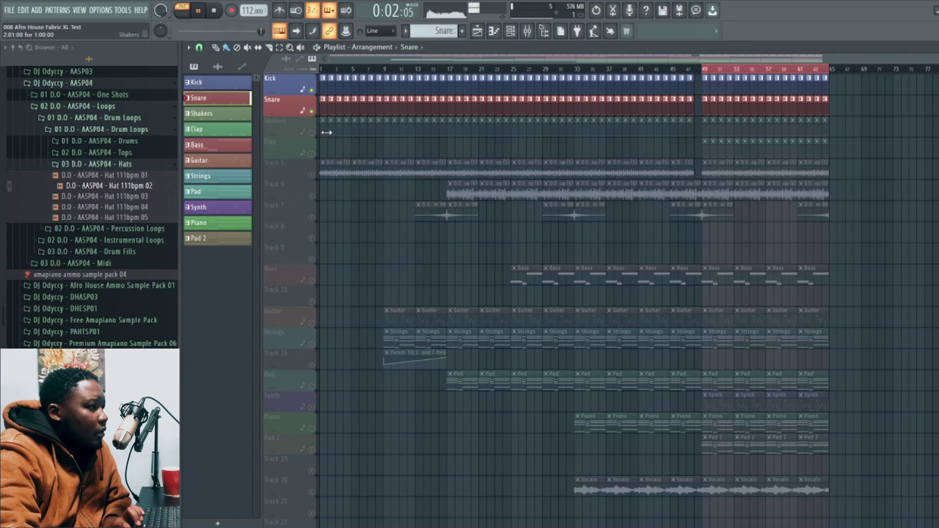
key(space)
Step: Unmute the Shakers track and audition it with Kick and Snare
click(309, 134)
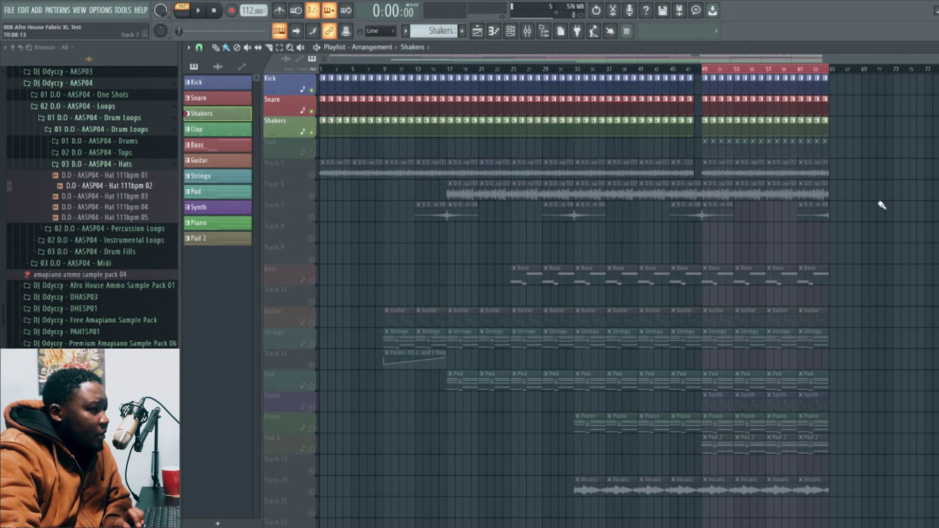
key(space)
key(F5)
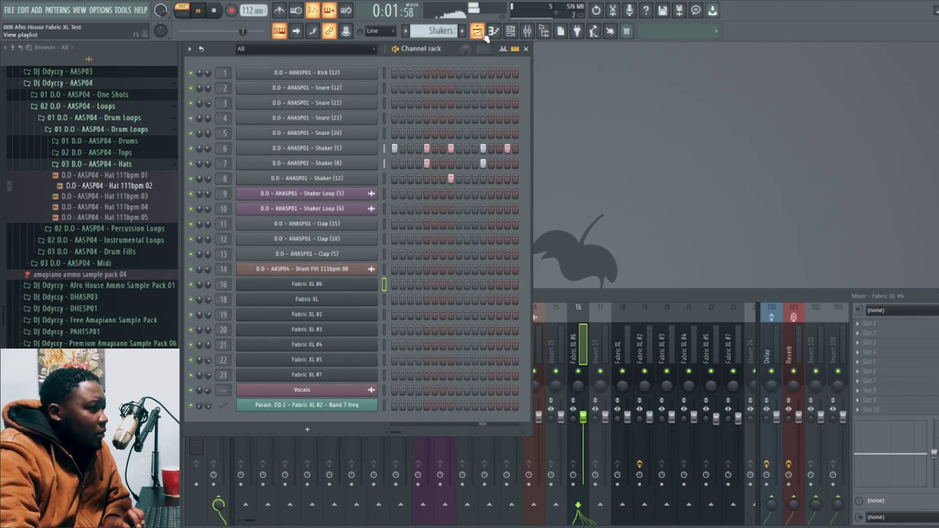
key(F5)
key(space)
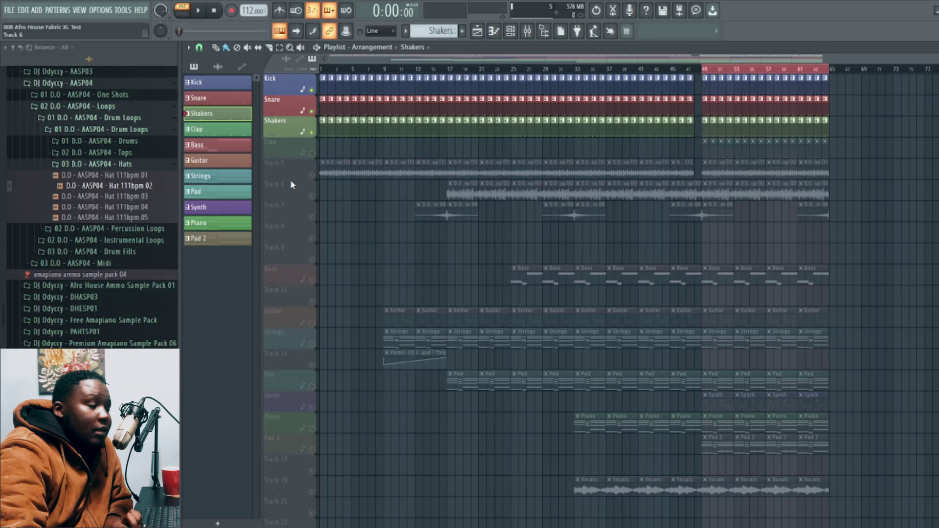
Step: Unmute the Clap track and audition it with the other drums
click(311, 155)
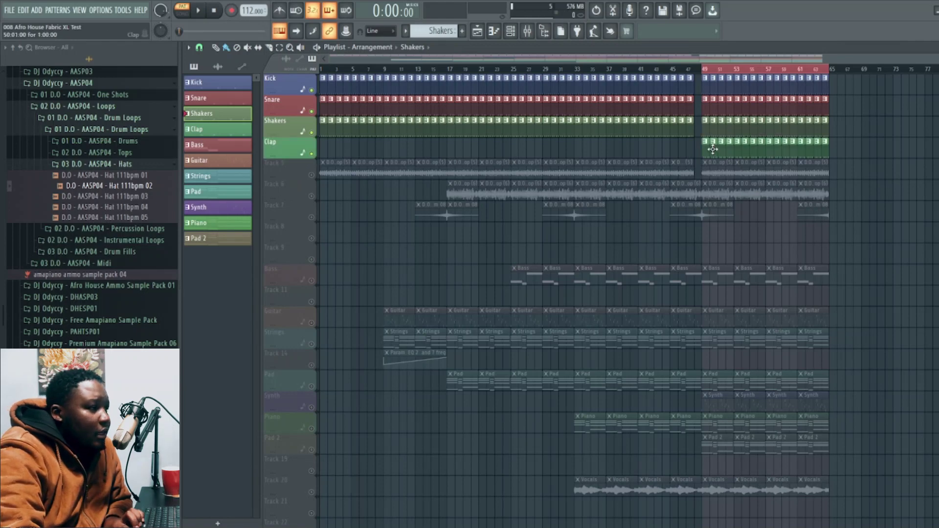
key(space)
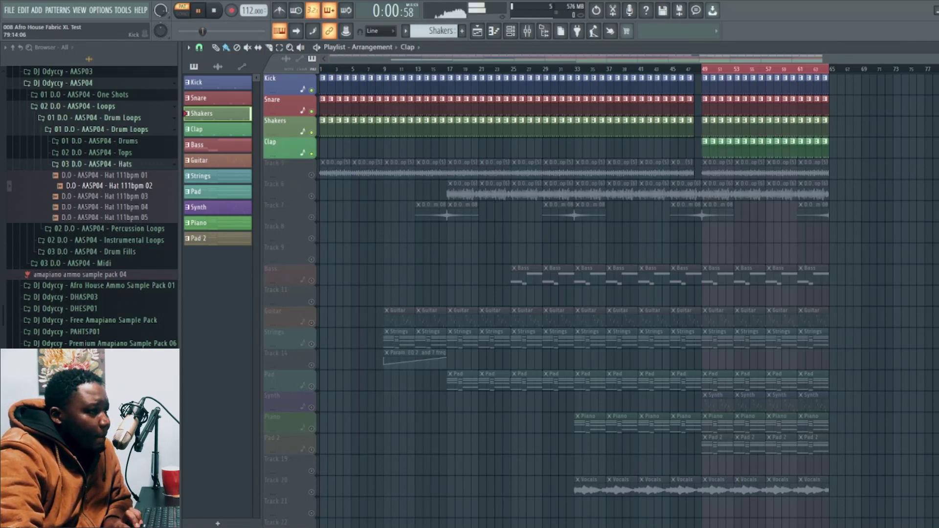
key(F5)
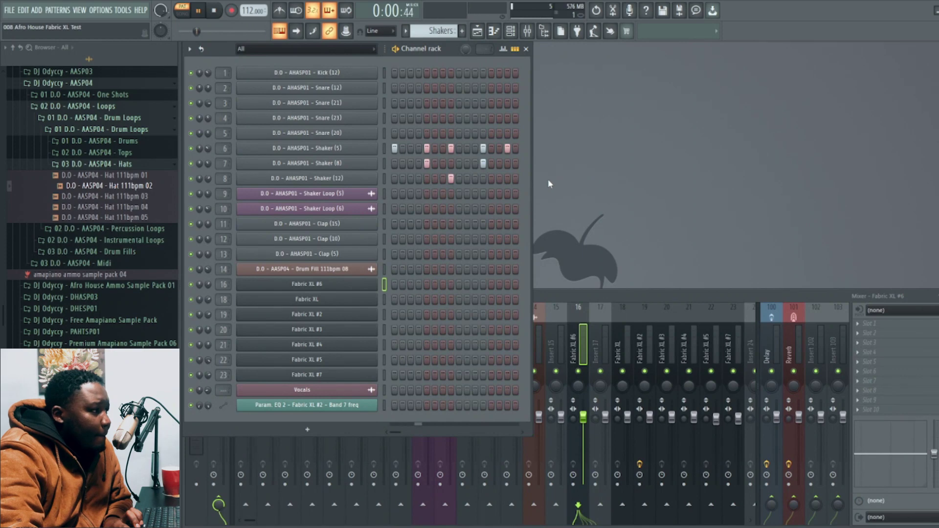
key(space)
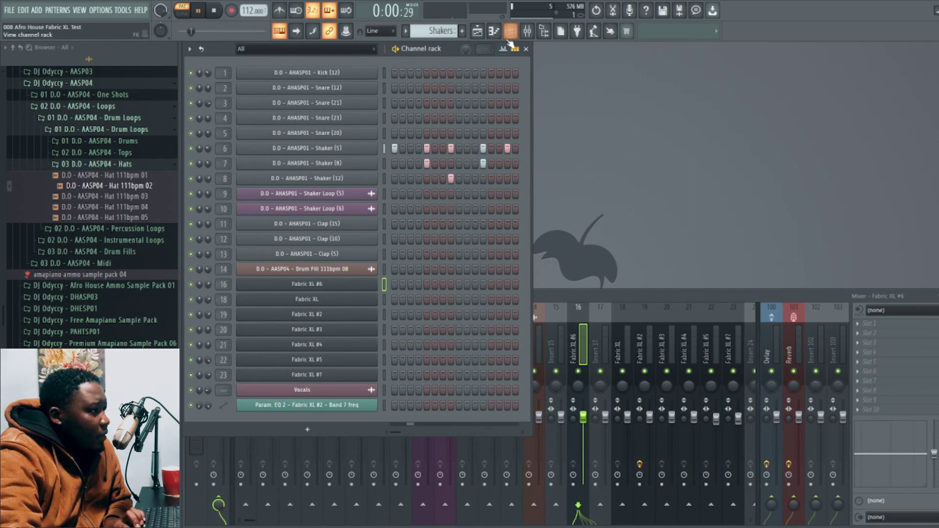
Step: Make Clap the current pattern and view it in the channel rack
click(476, 31)
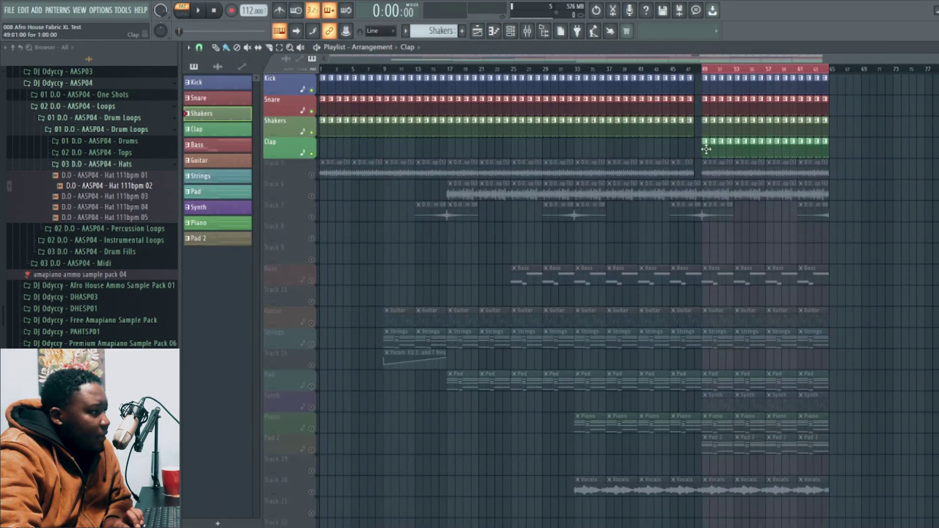
click(705, 149)
key(F5)
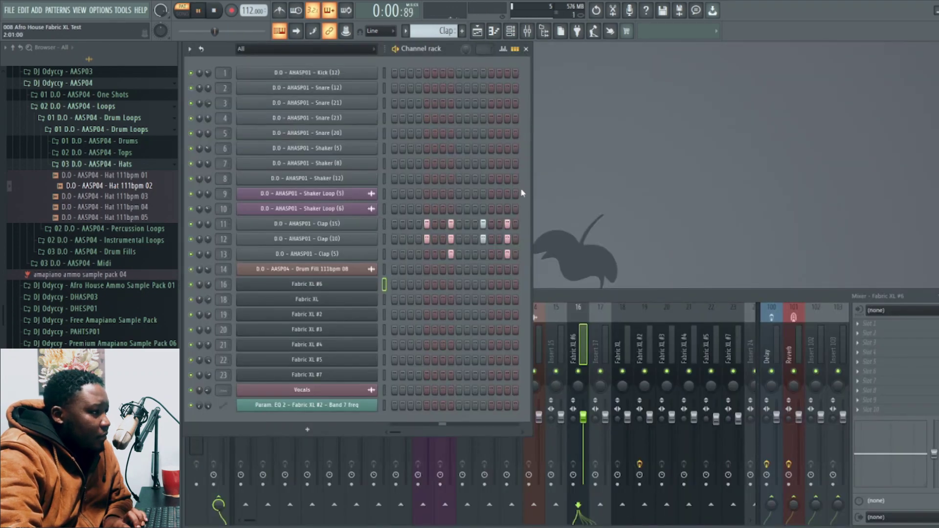
click(478, 31)
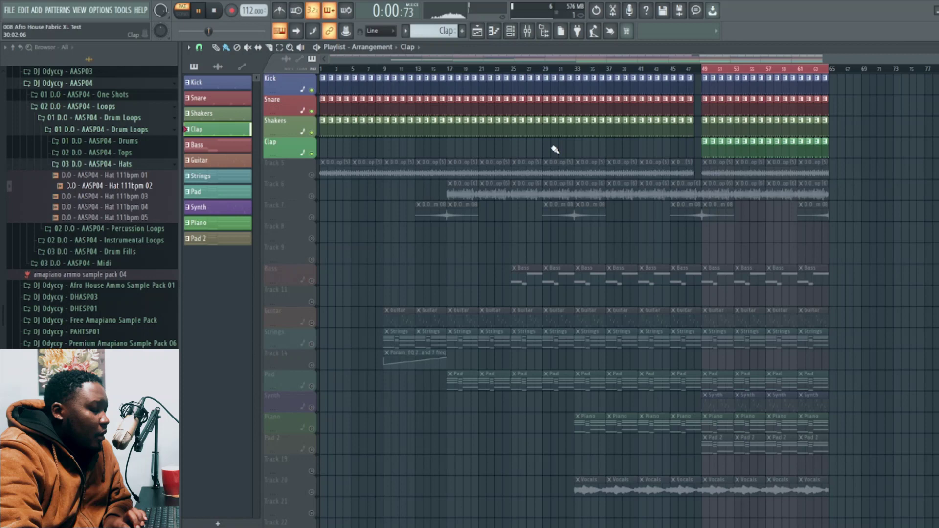
key(space)
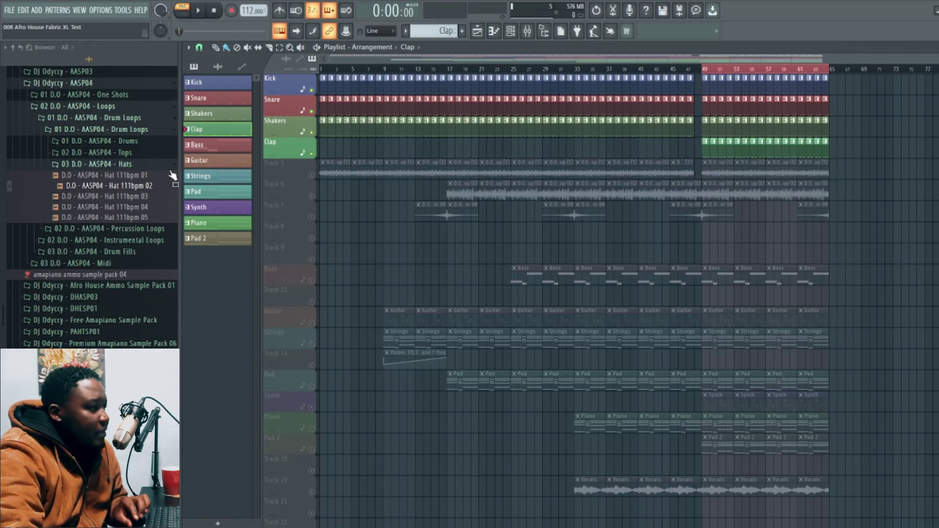
Step: Switch the transport back to SONG mode and play from bar 49
click(183, 15)
key(space)
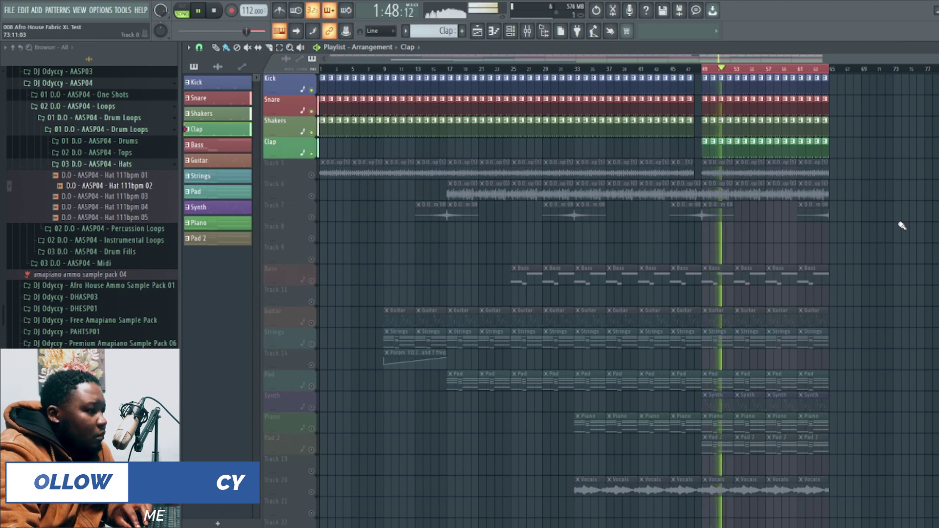
key(space)
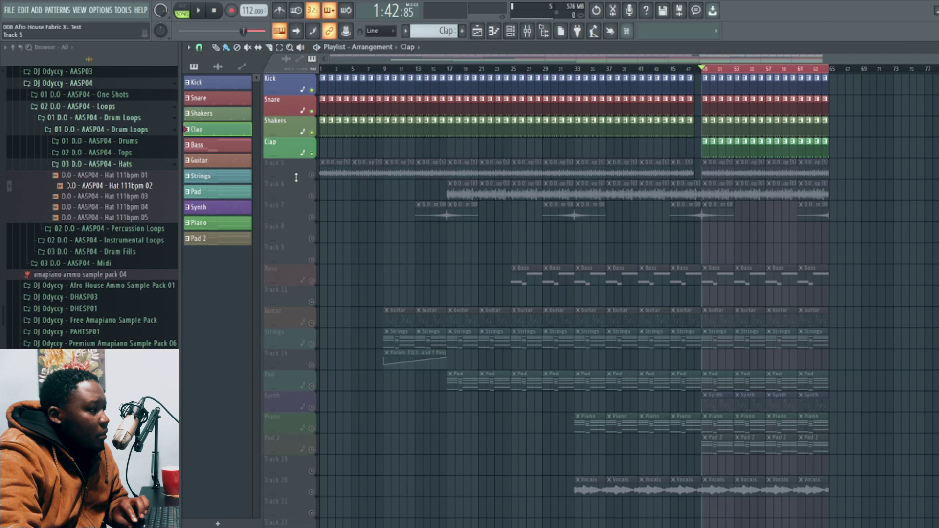
Step: Unmute Track 5 and check the Shaker Loop (5) sample settings
click(311, 175)
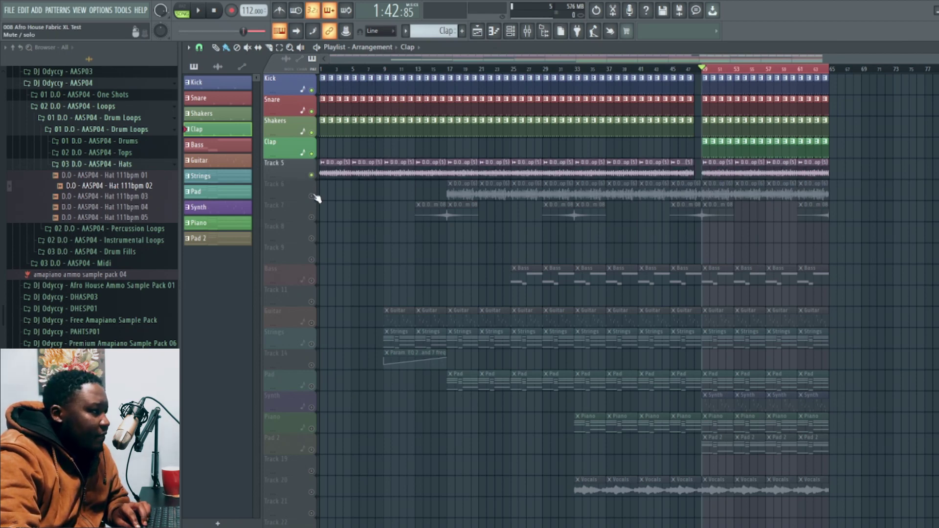
double_click(465, 166)
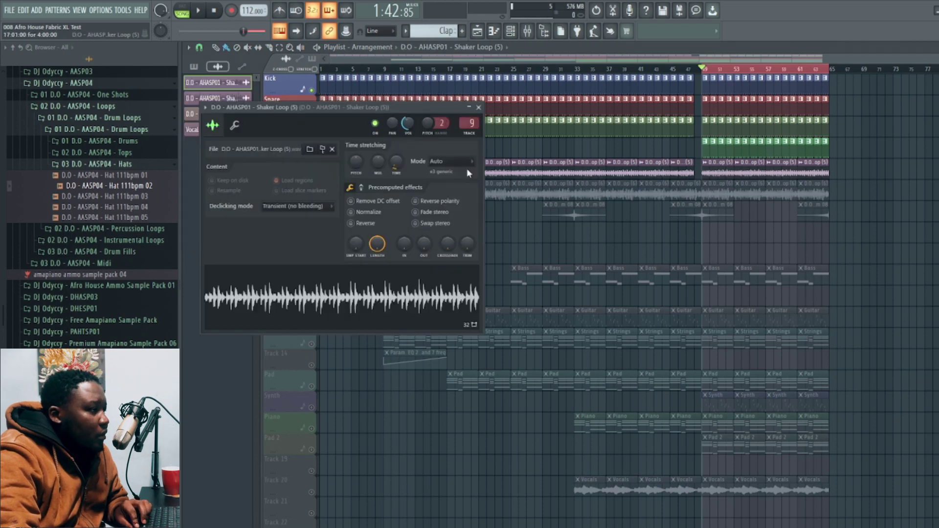
click(479, 108)
key(space)
Step: Unmute Tracks 6 and 7, then play the song from about bar 45
click(316, 196)
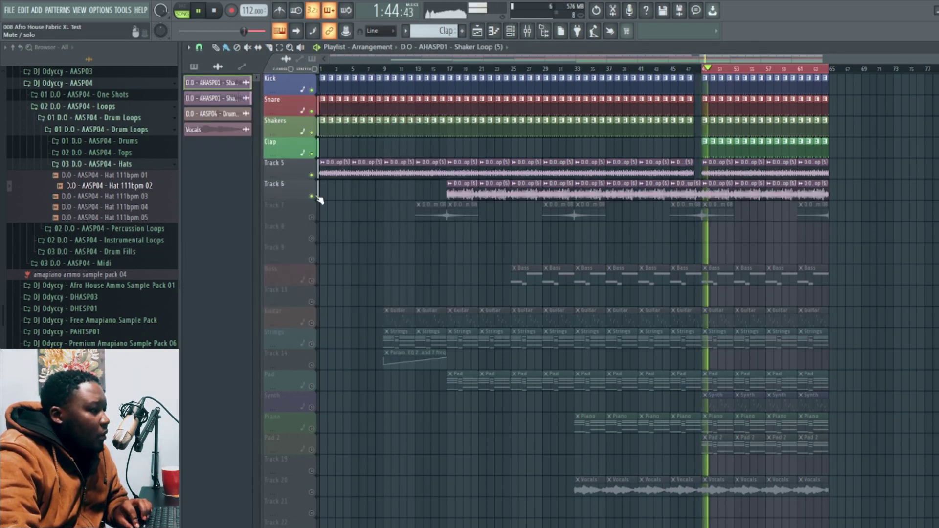
key(space)
key(space)
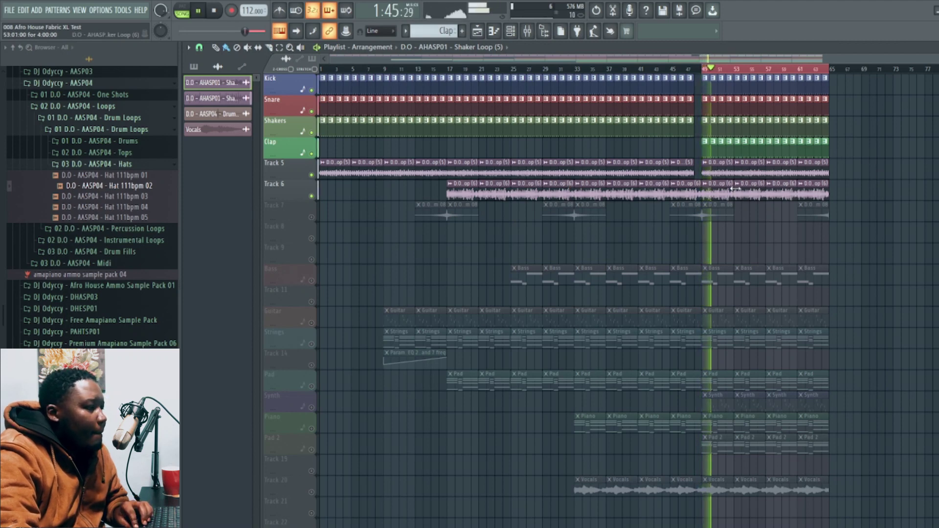
key(space)
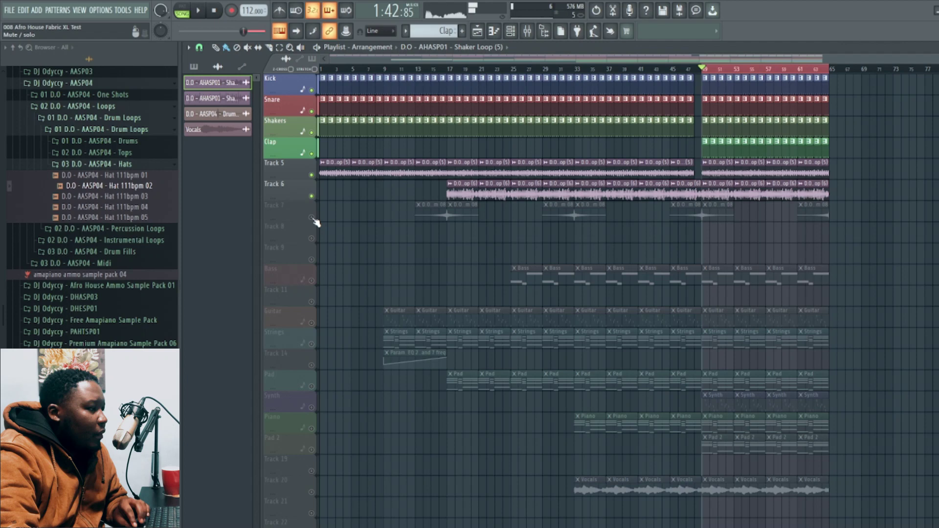
click(311, 217)
click(673, 68)
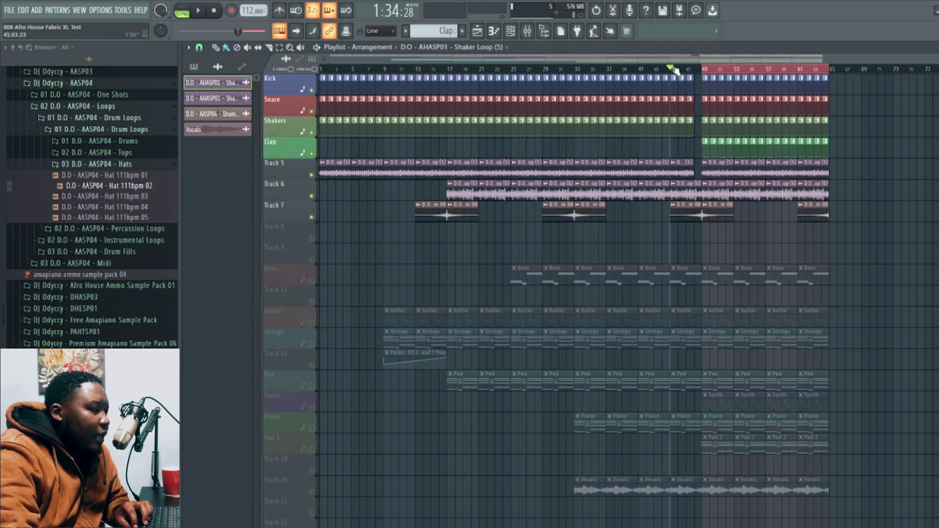
key(space)
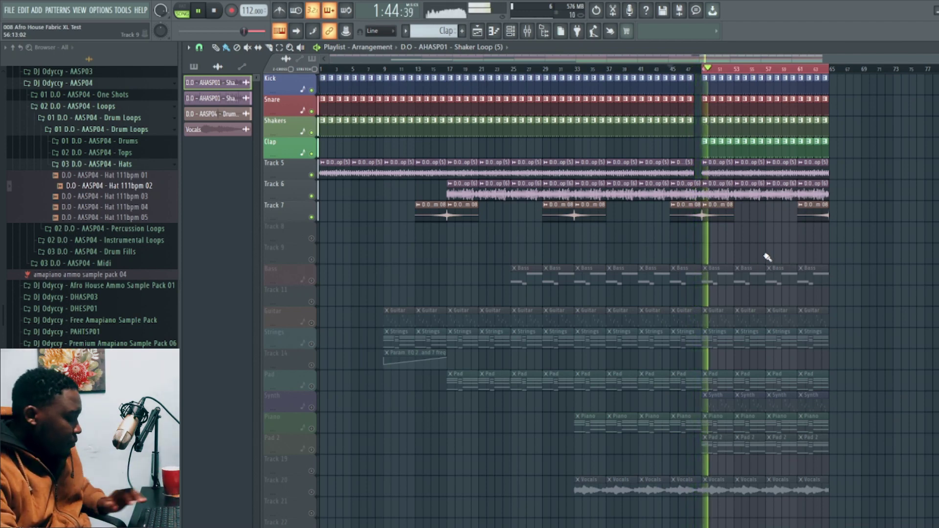
key(space)
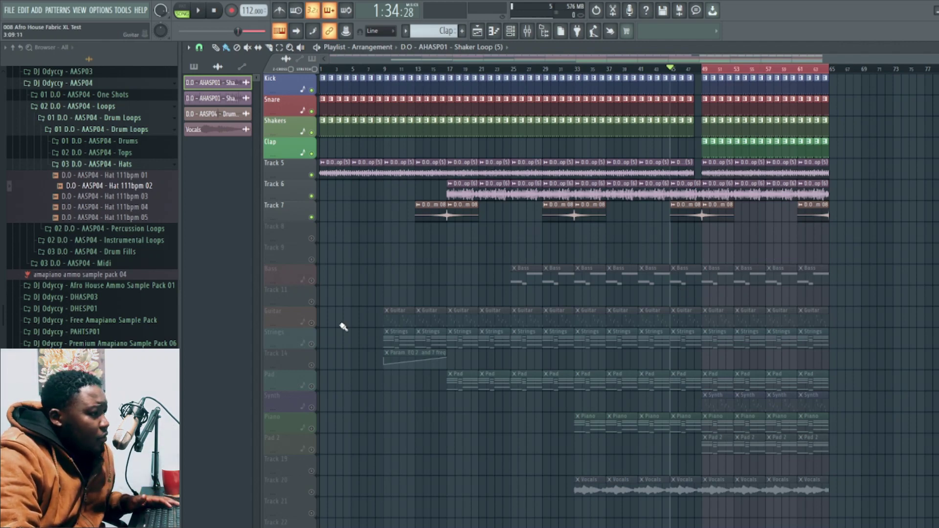
Step: Make Guitar the current pattern, unmute its track, and play from bar 49
click(714, 320)
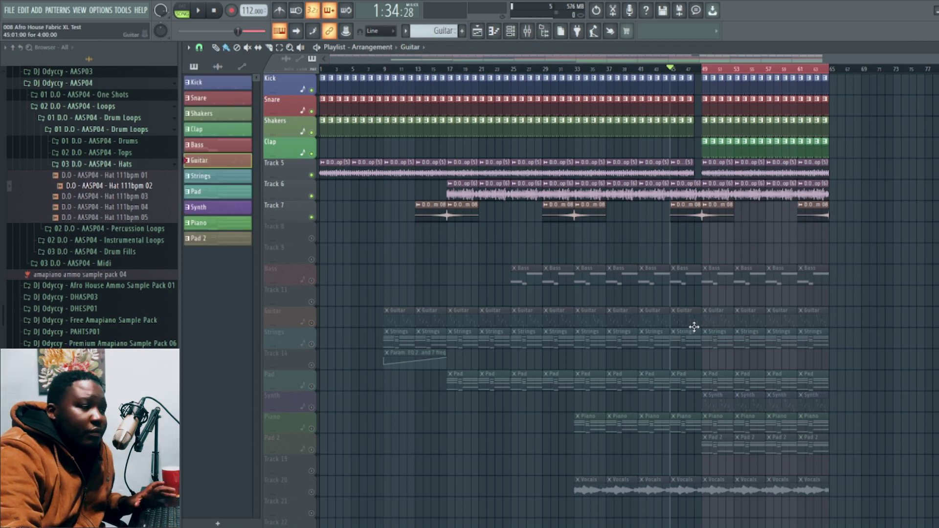
click(311, 323)
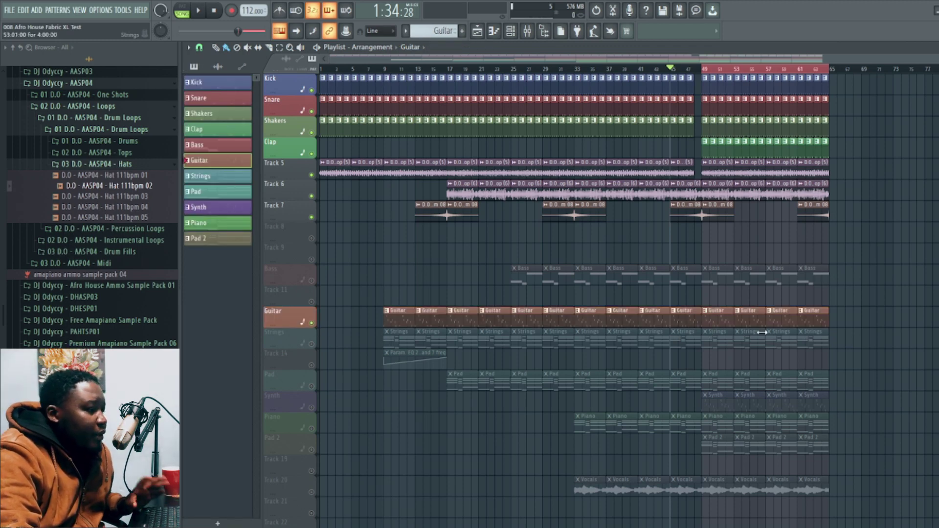
click(707, 70)
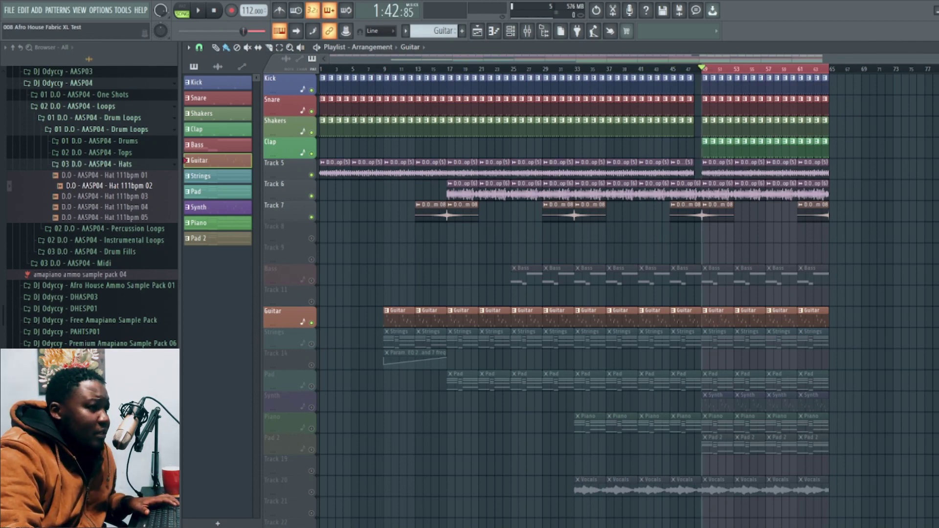
key(F5)
key(space)
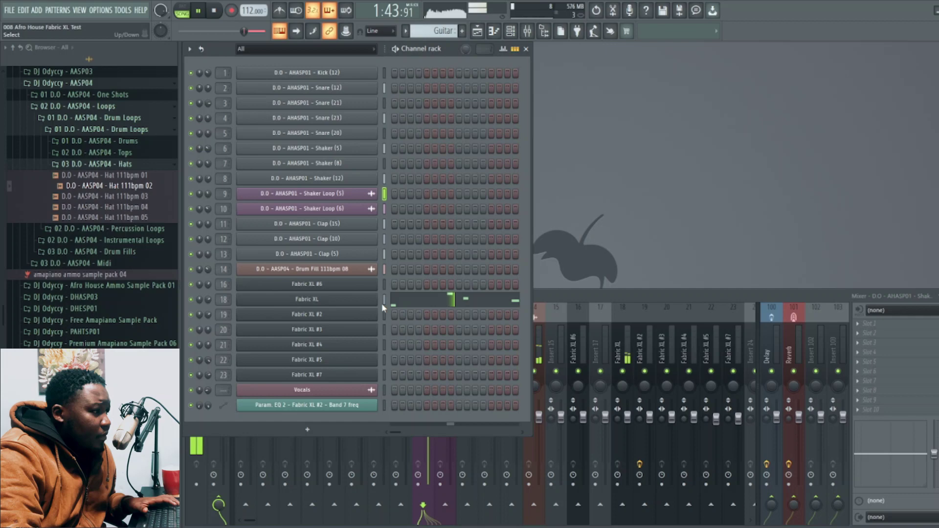
key(l)
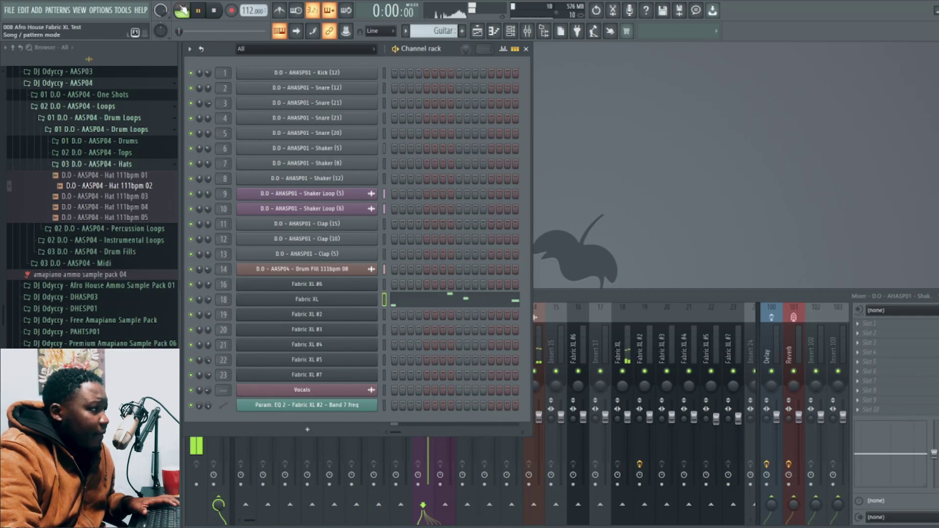
Step: Inspect the Fabric XL guitar piano roll and instrument window, then close both
click(429, 302)
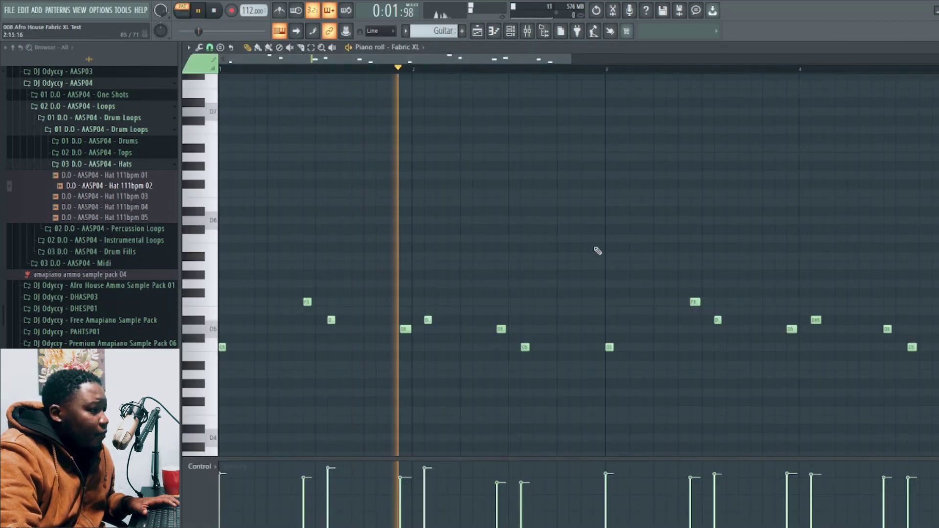
drag(570, 58, 762, 58)
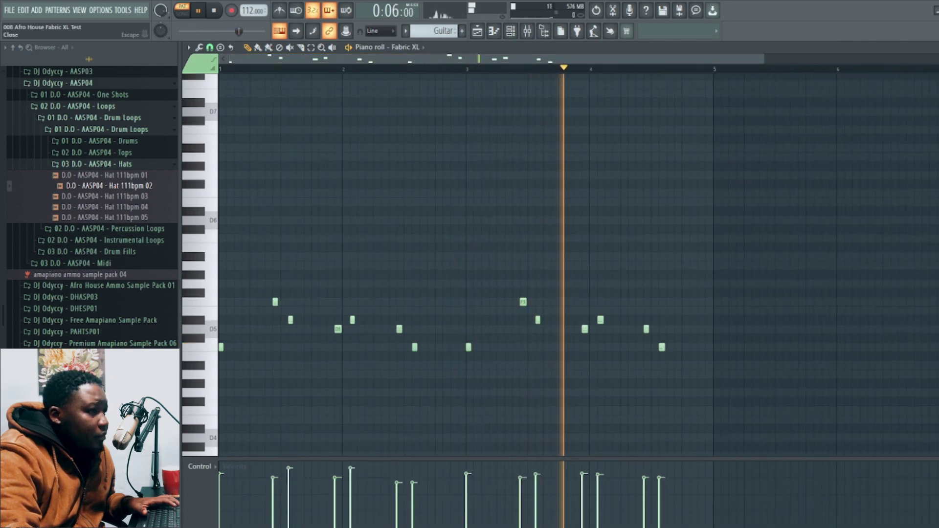
key(space)
key(Escape)
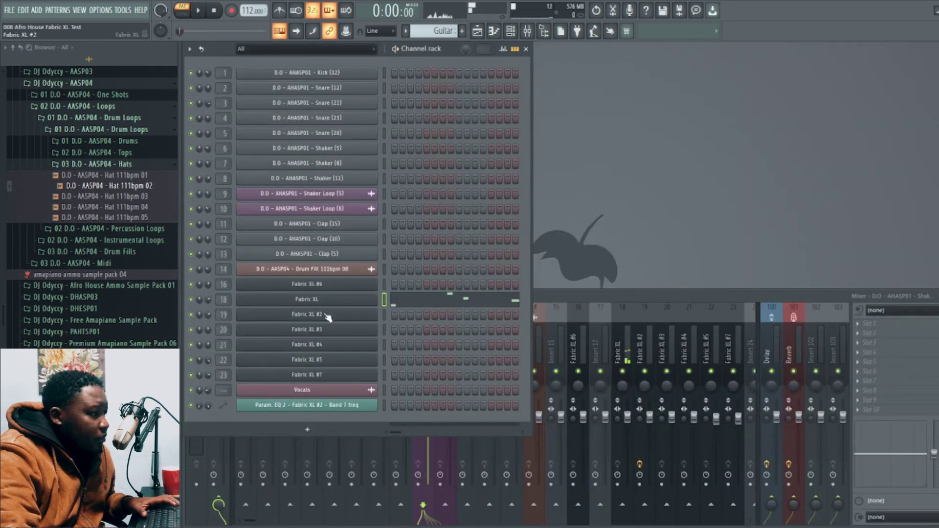
click(317, 301)
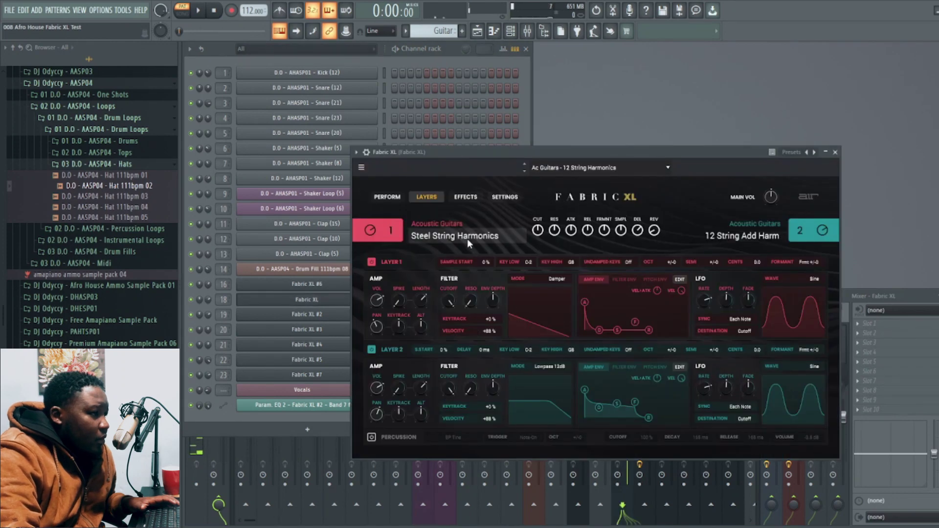
drag(604, 153, 685, 113)
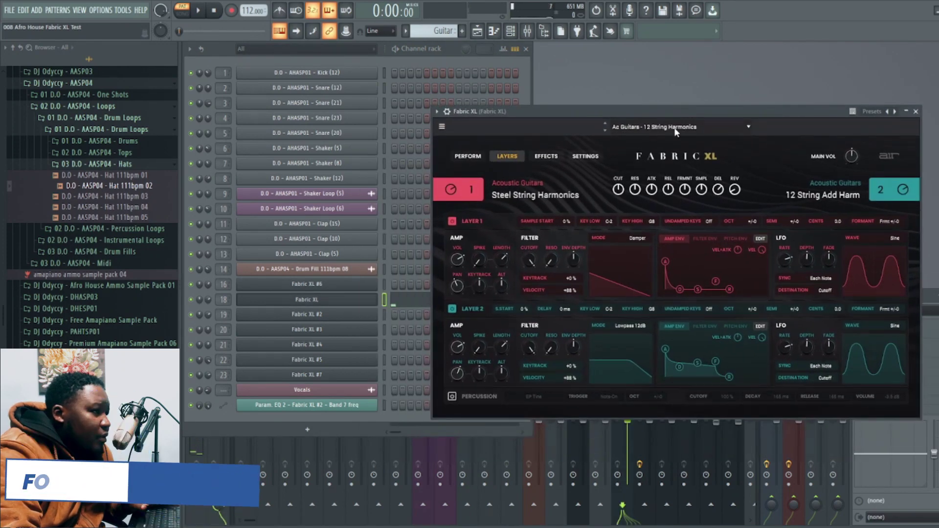
click(915, 111)
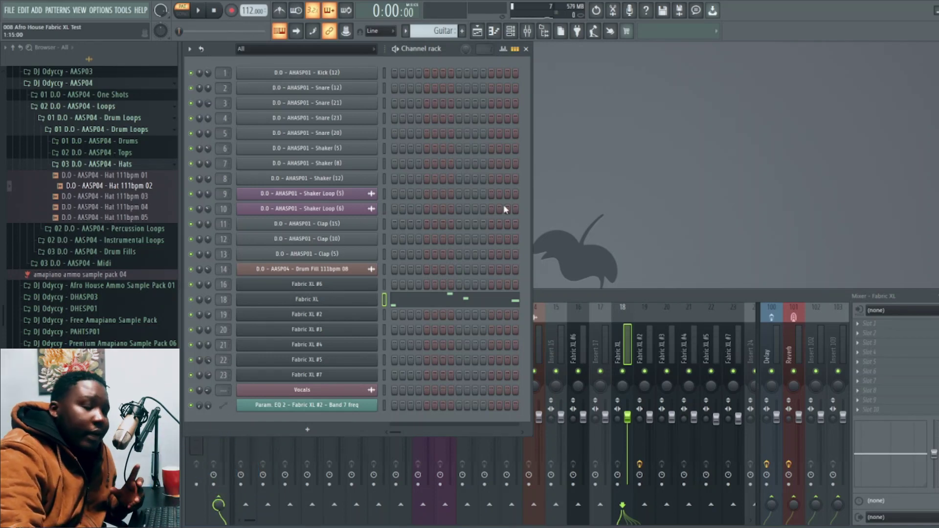
Step: Unmute the Strings track, make Strings the current pattern, and play it
click(479, 33)
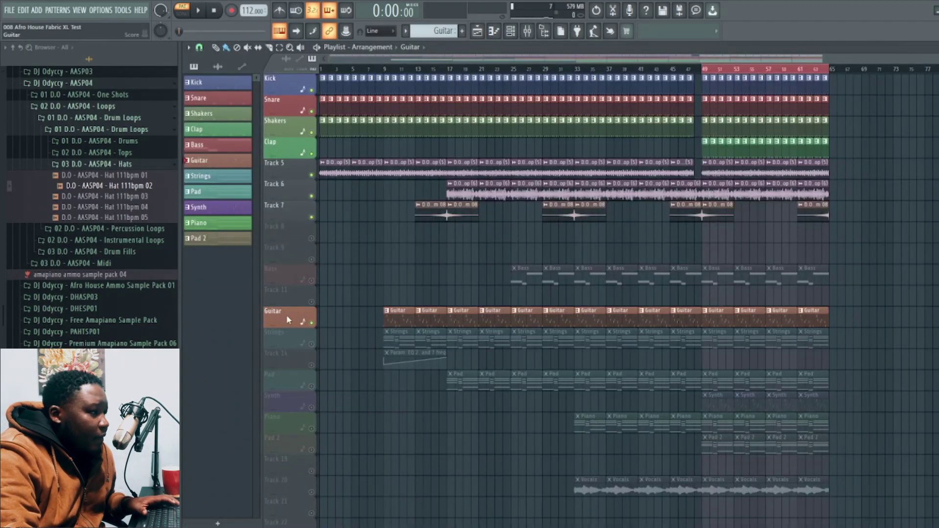
click(311, 344)
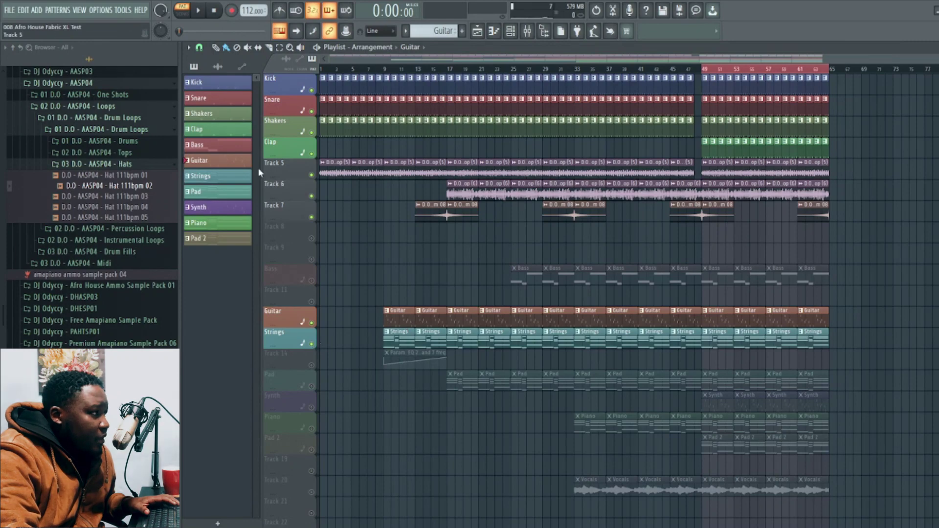
click(426, 338)
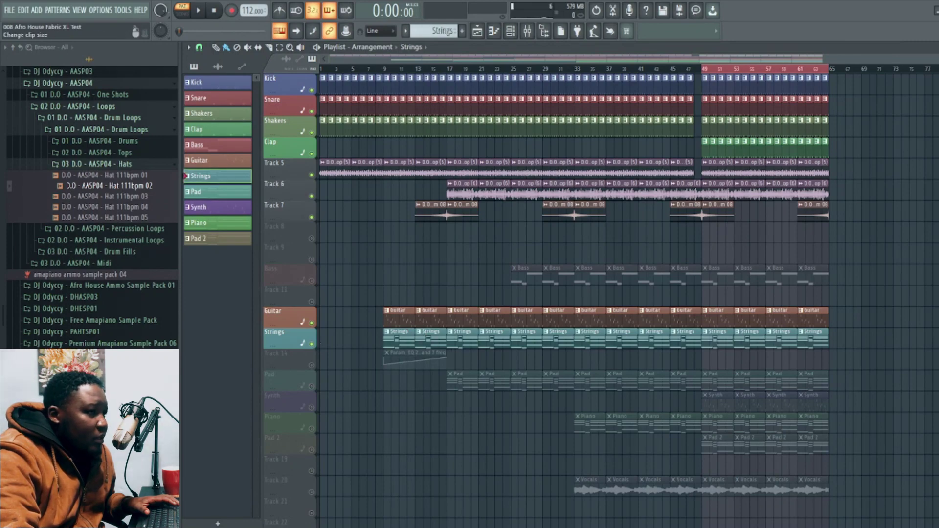
key(Escape)
key(space)
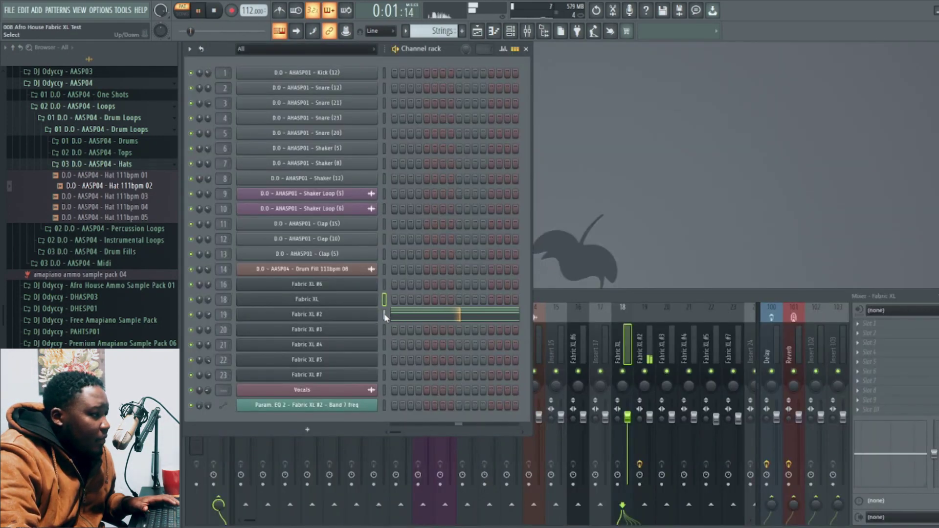
Step: Review the Fabric XL #2 strings notes and Emotive Strings instrument window, then close it
click(432, 317)
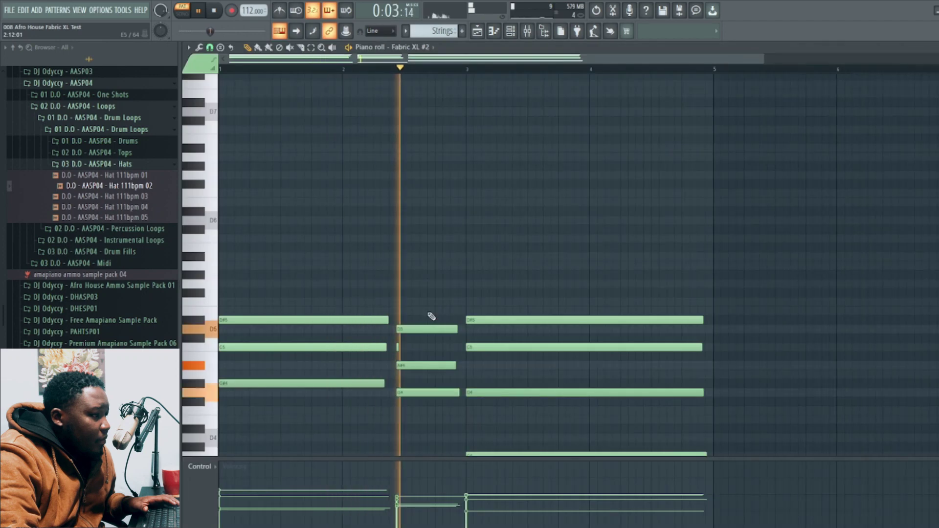
scroll(933, 316, down, 5)
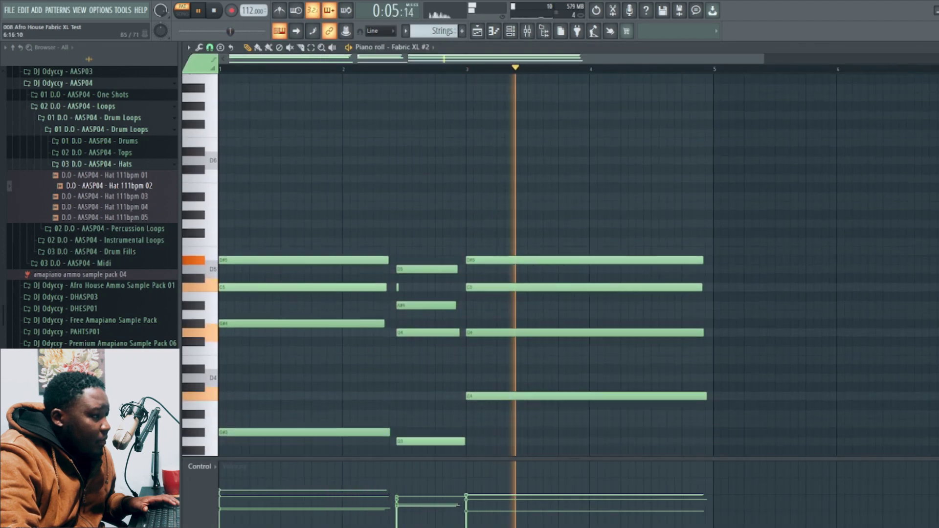
scroll(933, 317, down, 1)
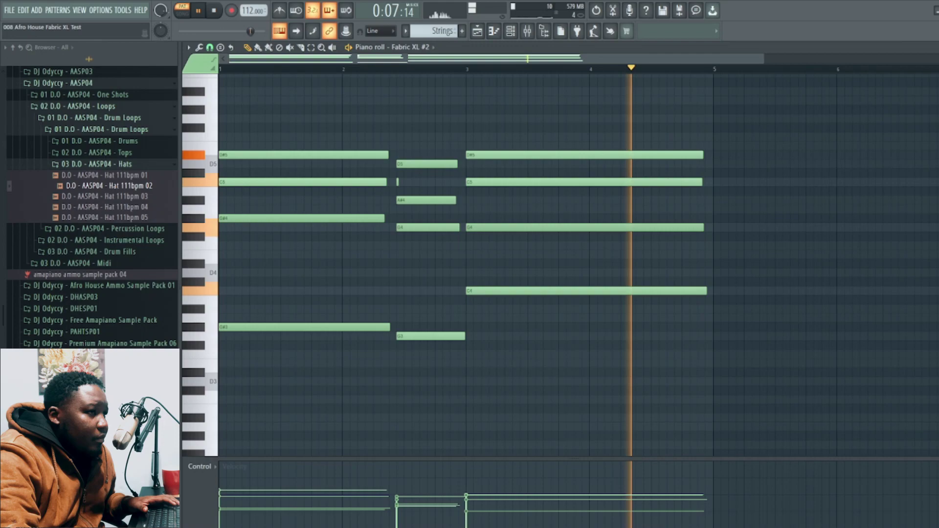
key(Escape)
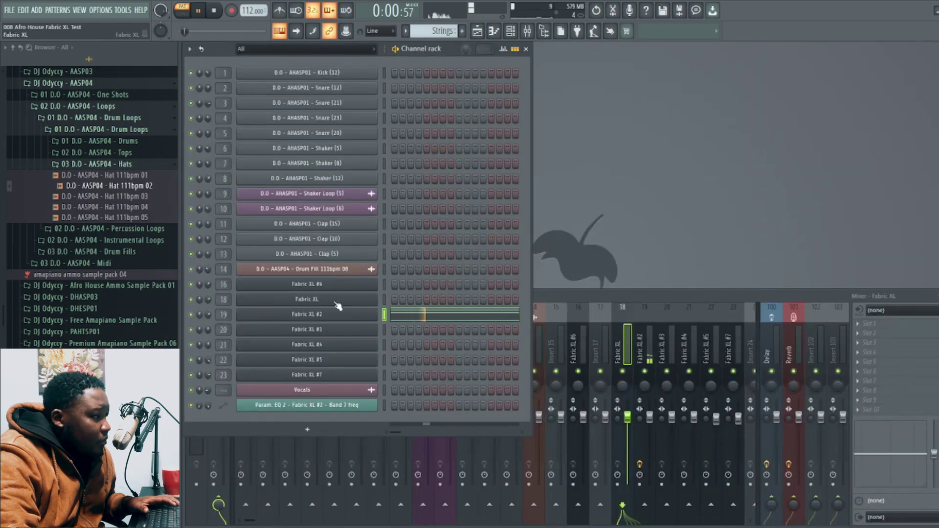
click(323, 318)
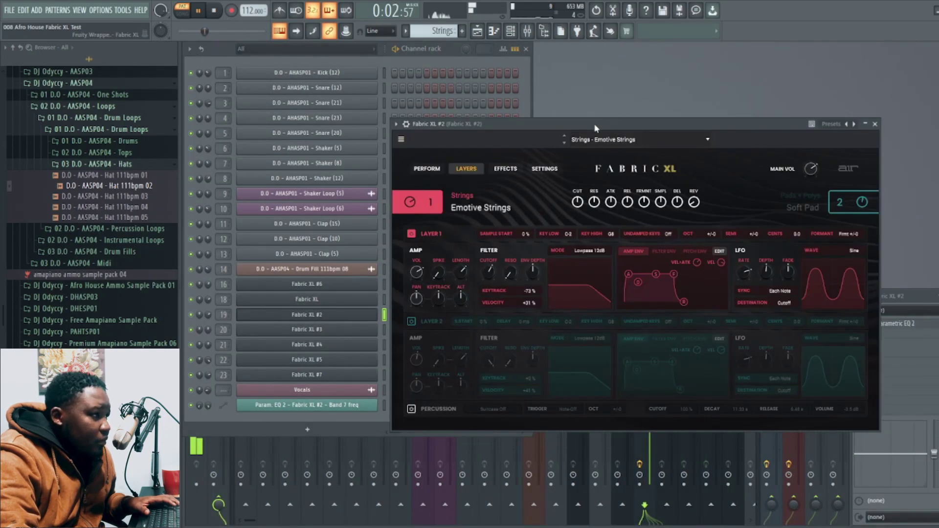
mouse_move(593, 126)
mouse_down()
mouse_move(640, 128)
mouse_move(586, 127)
mouse_move(596, 130)
mouse_up()
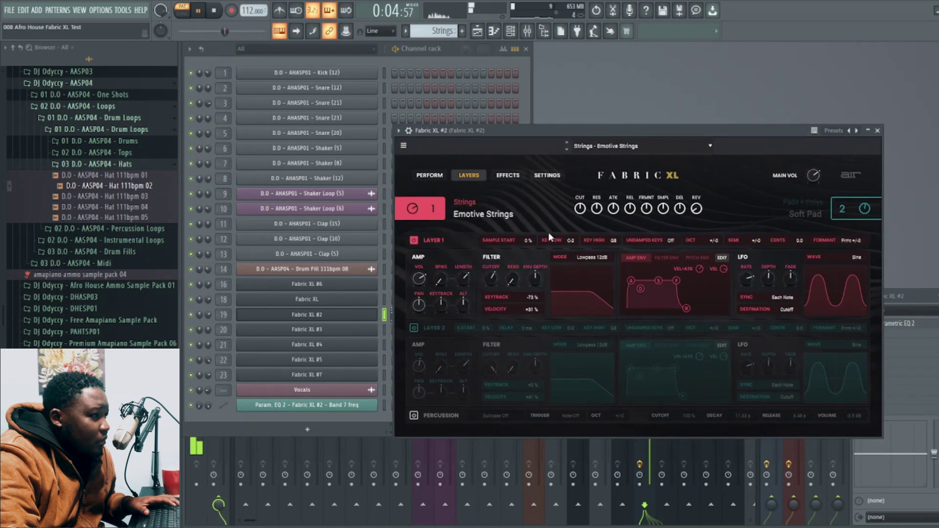
key(space)
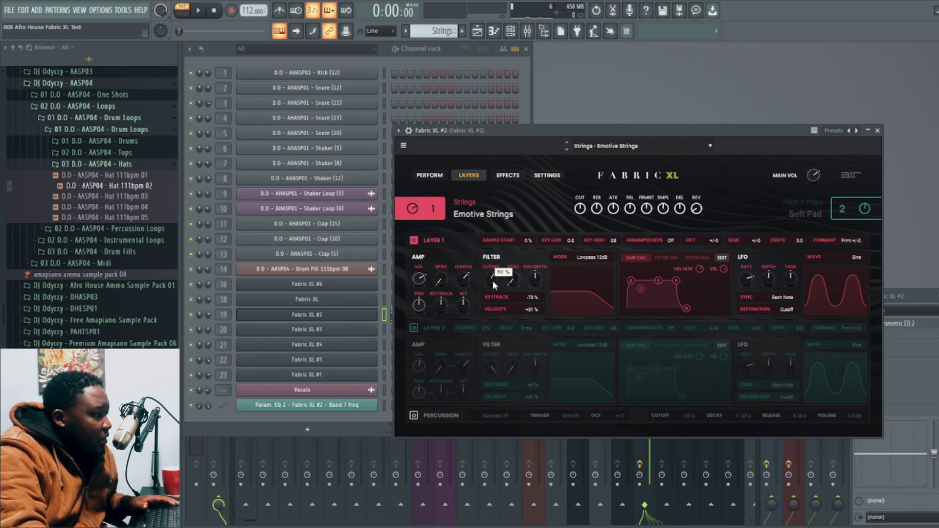
click(878, 131)
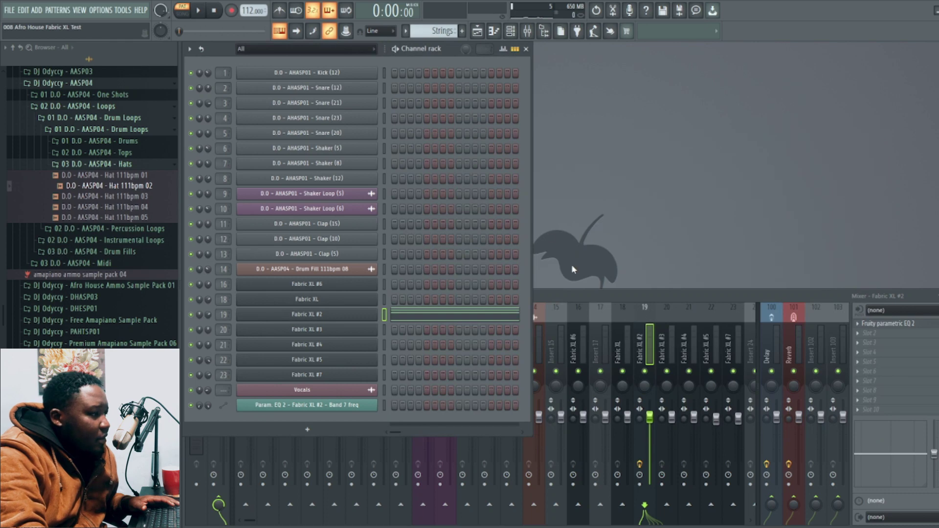
Step: Unmute the Pad track and make Pad the current pattern
click(477, 31)
click(311, 386)
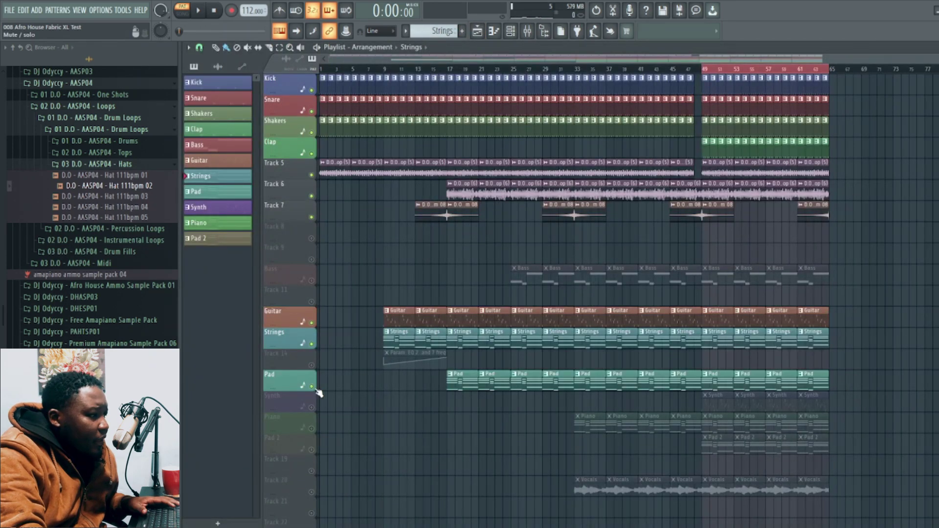
click(520, 382)
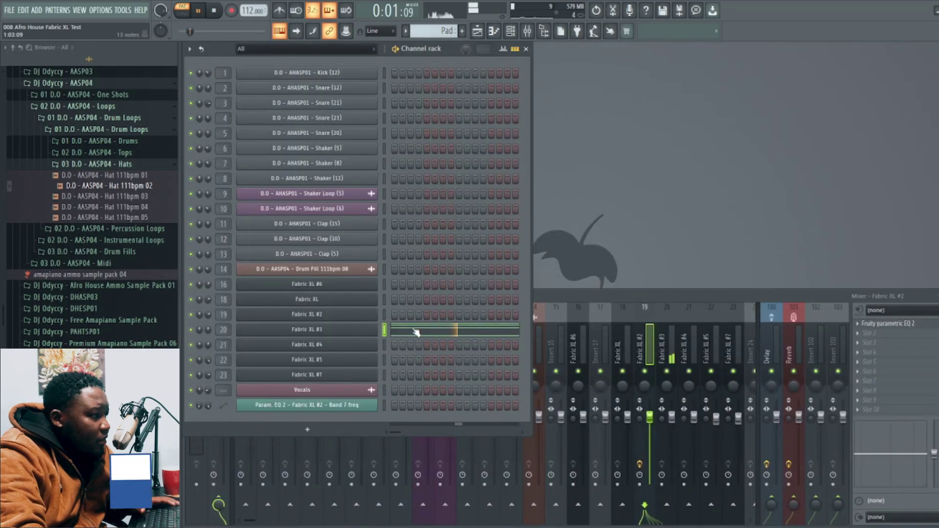
Step: View the Fabric XL #3 pad notes, then open its Pads Slow - Retrograde instrument window
click(423, 331)
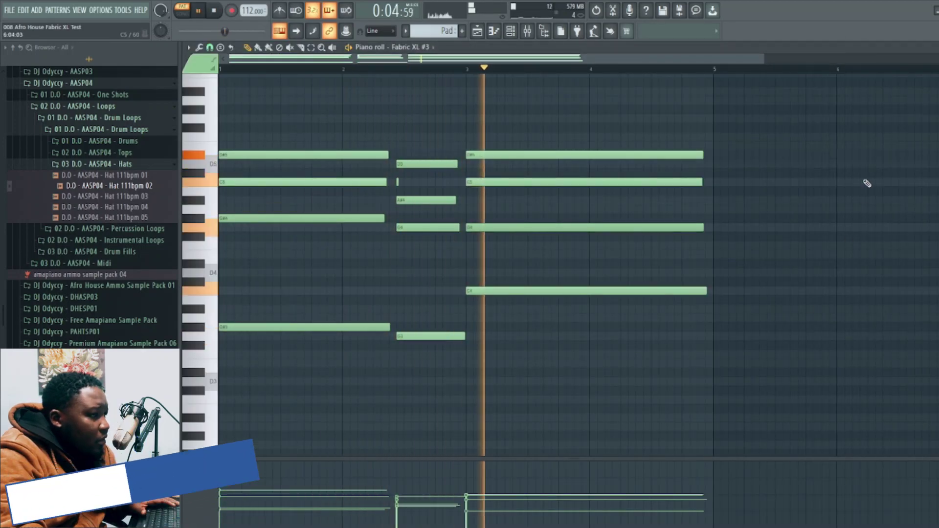
key(Escape)
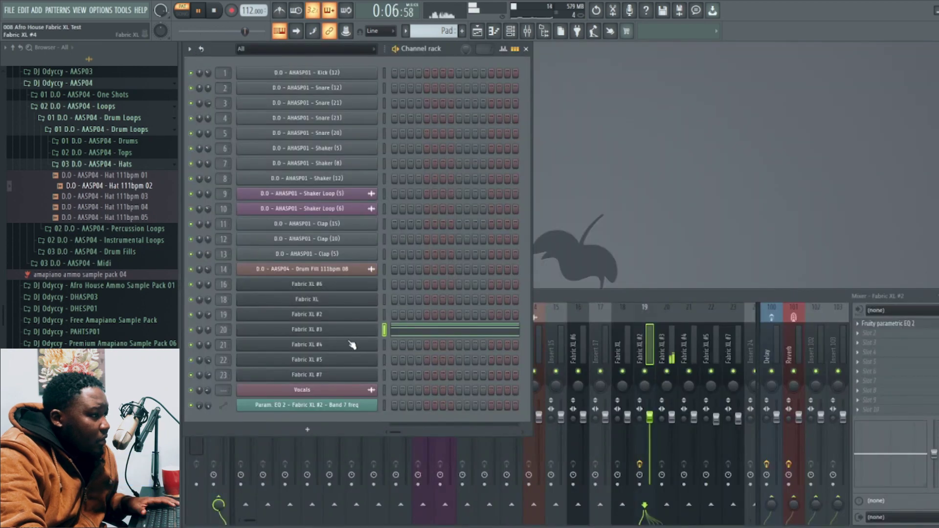
click(347, 333)
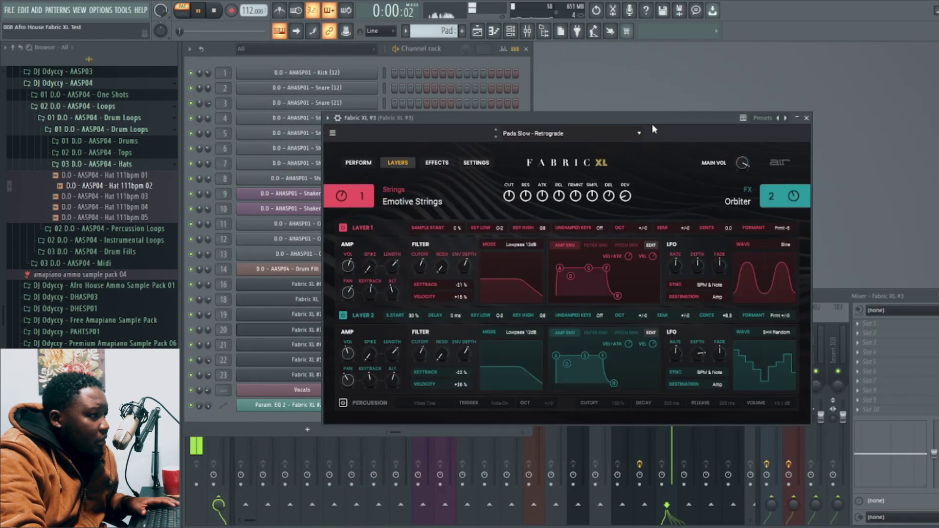
drag(653, 126, 714, 139)
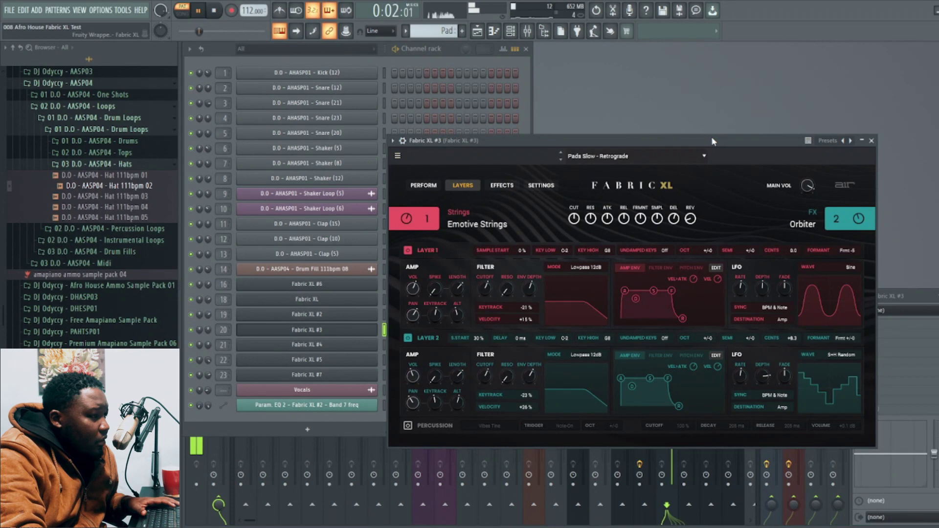
key(space)
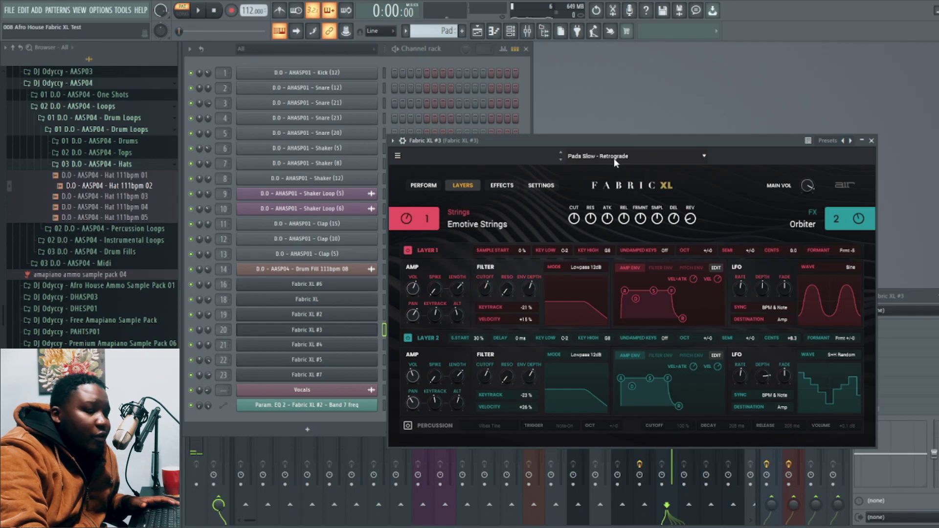
Step: Close the pad window, choose the Synth pattern, unmute the Synth track and play
click(871, 140)
click(477, 32)
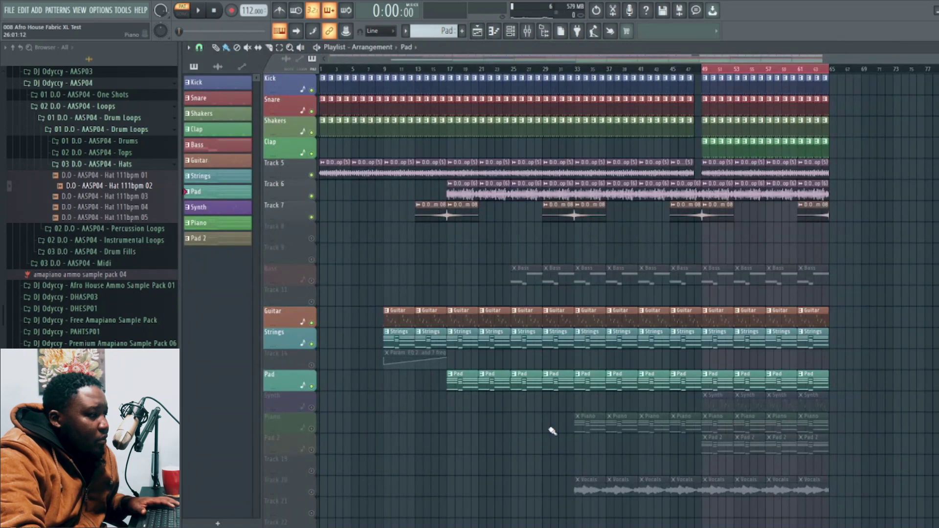
click(717, 405)
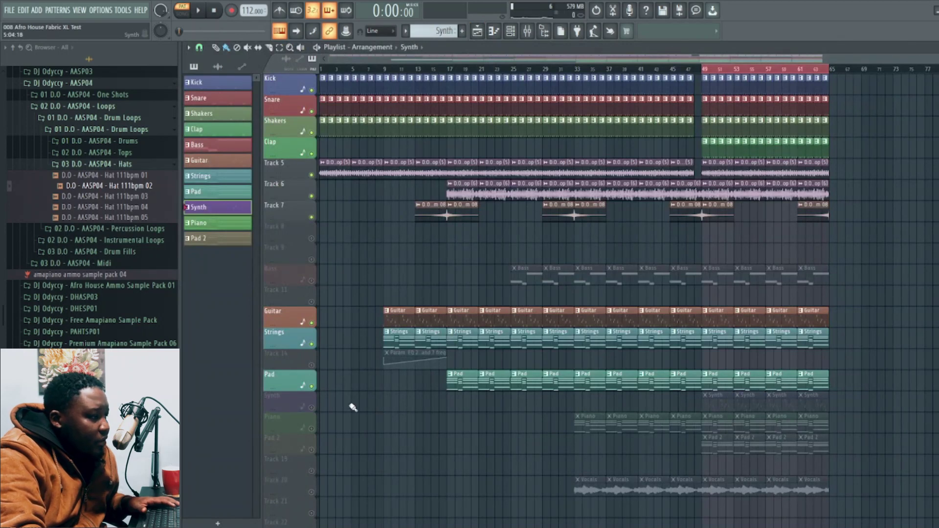
click(311, 407)
key(space)
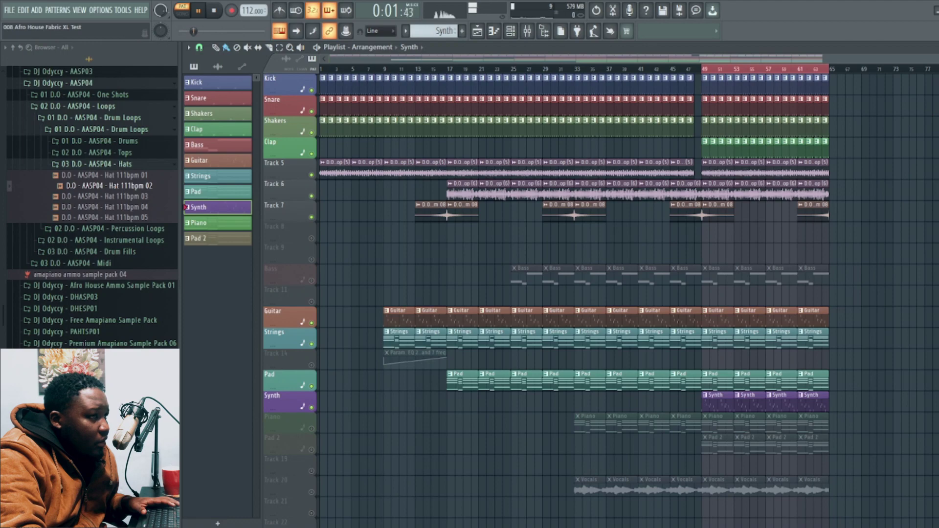
key(F5)
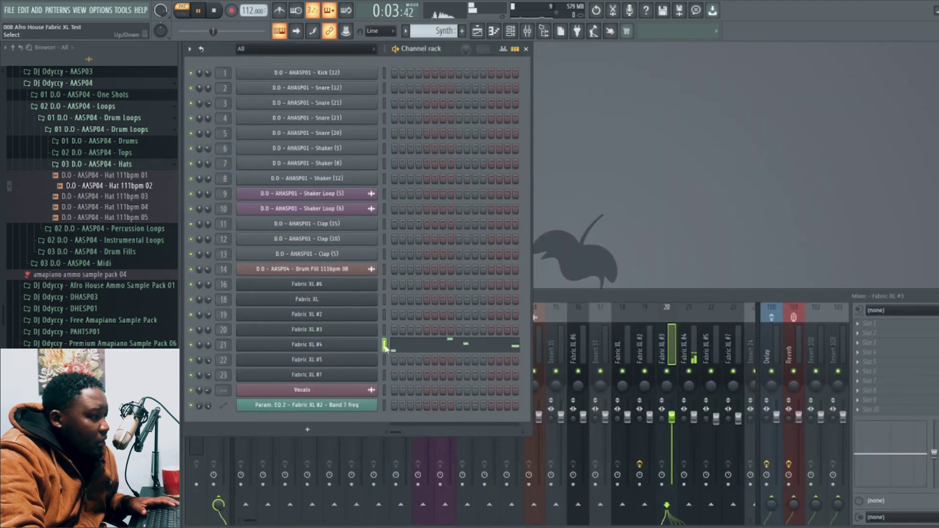
Step: Check Fabric XL #4's notes and Plucks - Super Soft Pluck instrument, then return to the Playlist
click(426, 347)
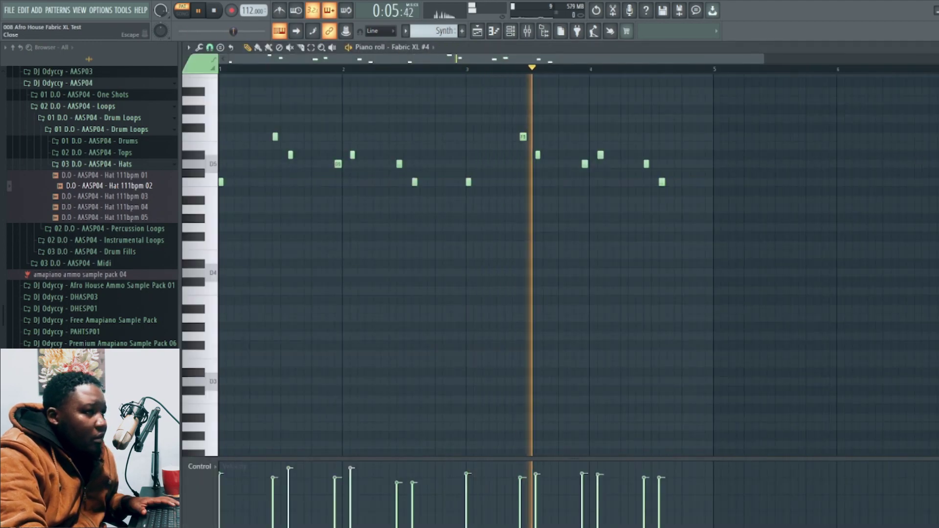
key(Escape)
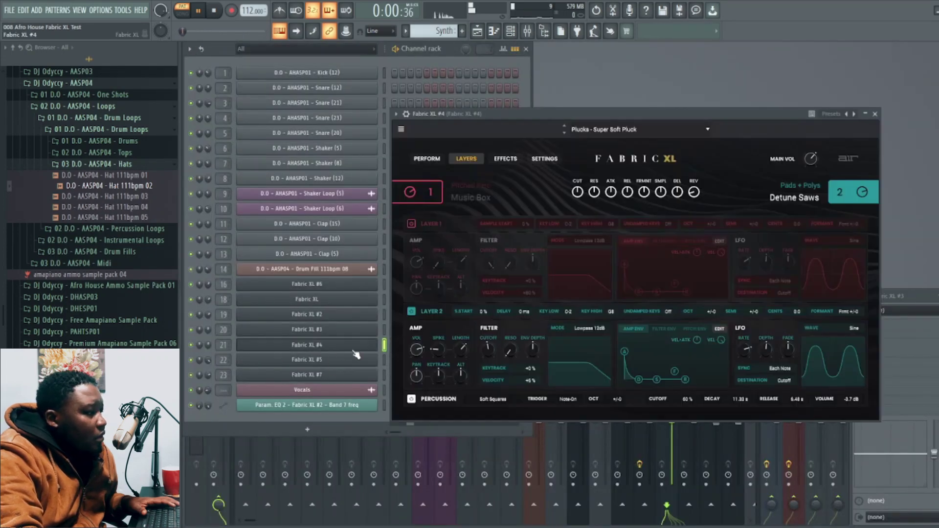
click(307, 345)
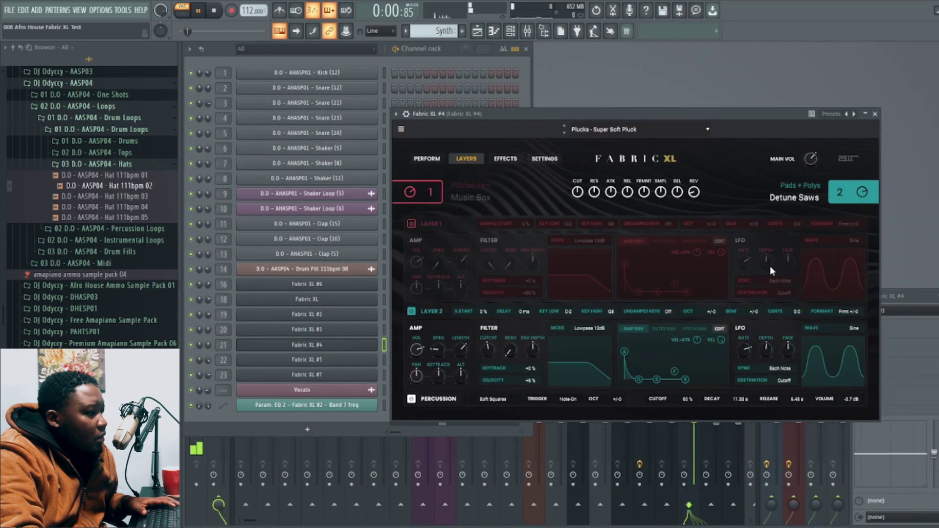
click(875, 113)
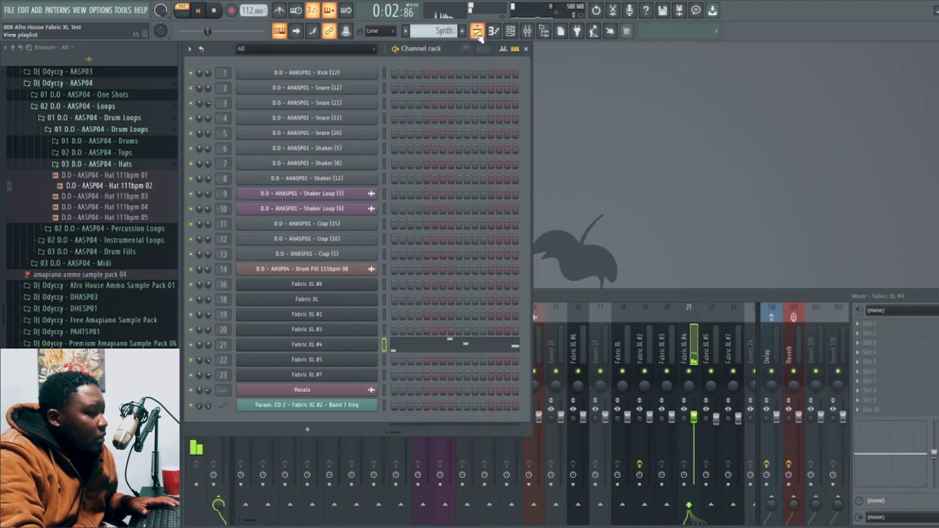
click(479, 35)
Step: Stop playback and step through the Fabric XL mixer inserts 18–23
click(663, 305)
key(space)
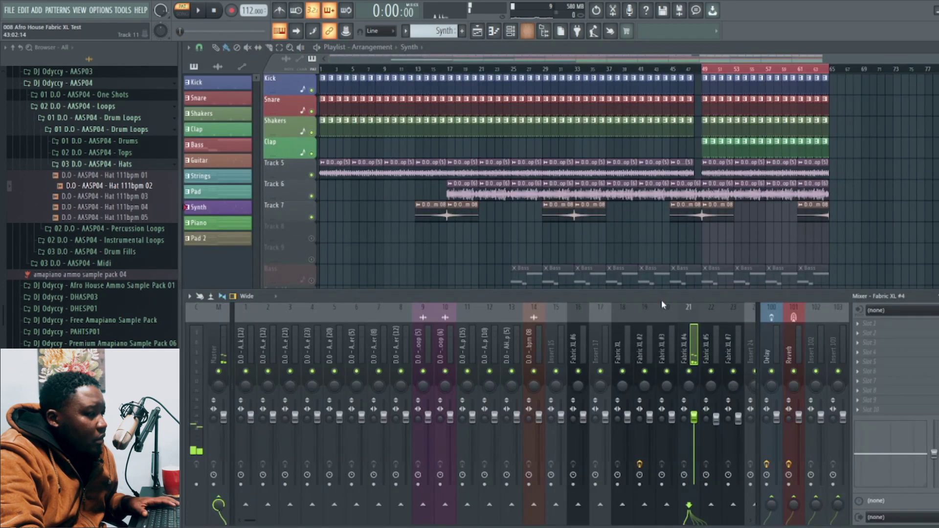
click(624, 345)
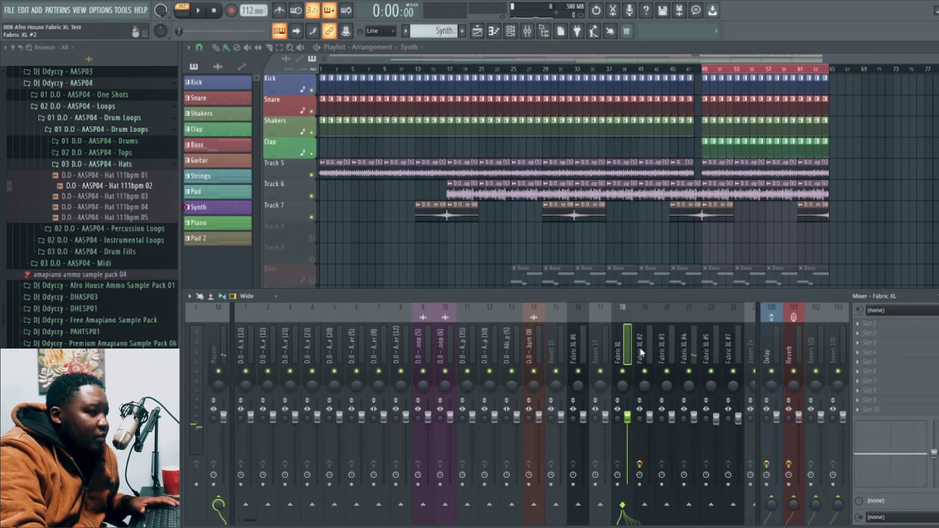
click(643, 346)
click(666, 347)
click(689, 350)
click(711, 349)
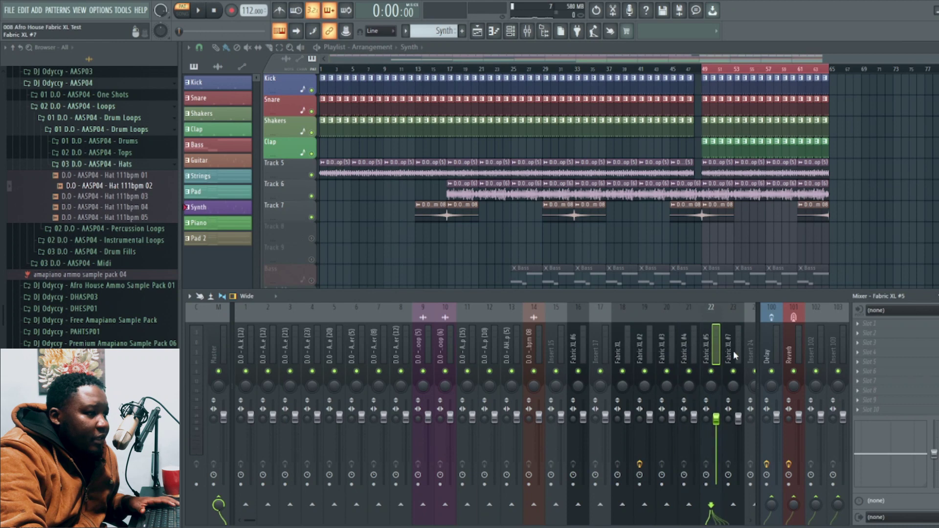
click(732, 350)
click(622, 355)
click(649, 355)
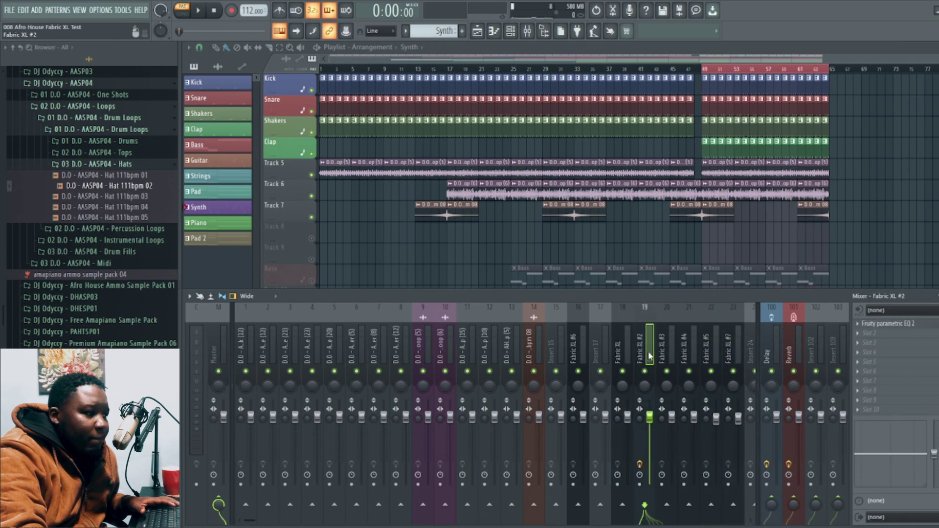
click(676, 349)
click(696, 348)
click(709, 349)
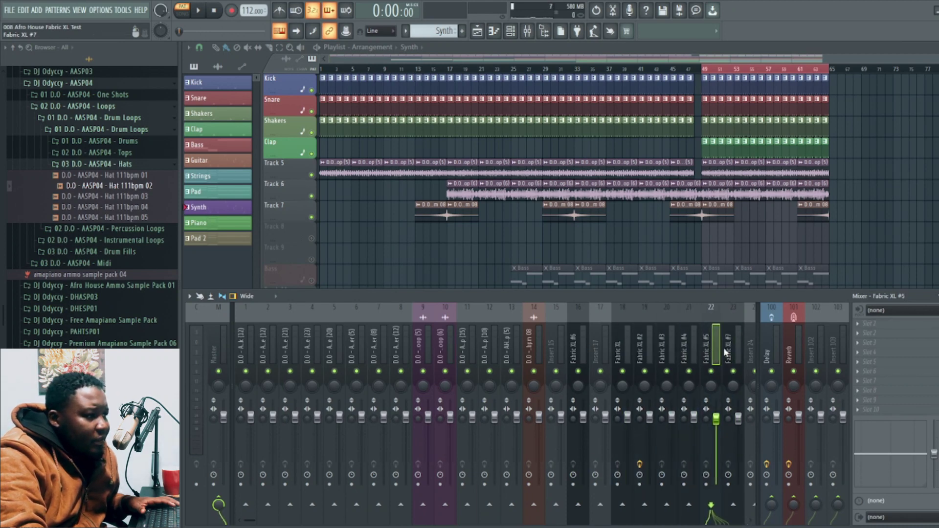
click(727, 353)
click(667, 357)
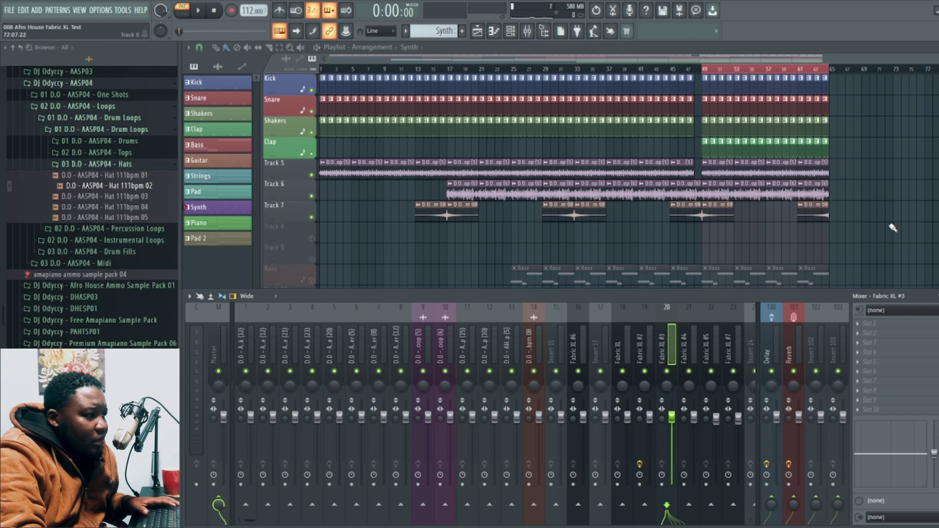
Step: Hide the Mixer and Playlist, check the Fabric XL #3 instrument, then select the Fabric XL #2 insert
key(F9)
key(F5)
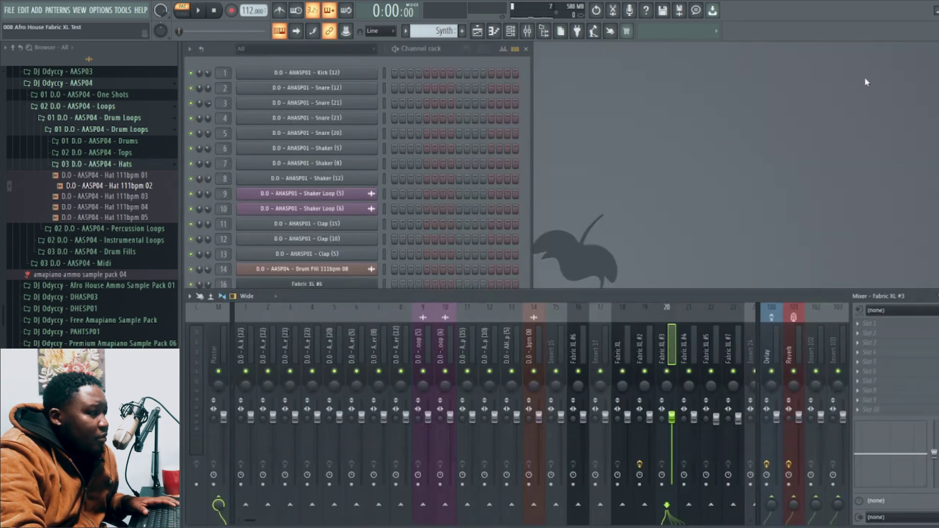
key(F6)
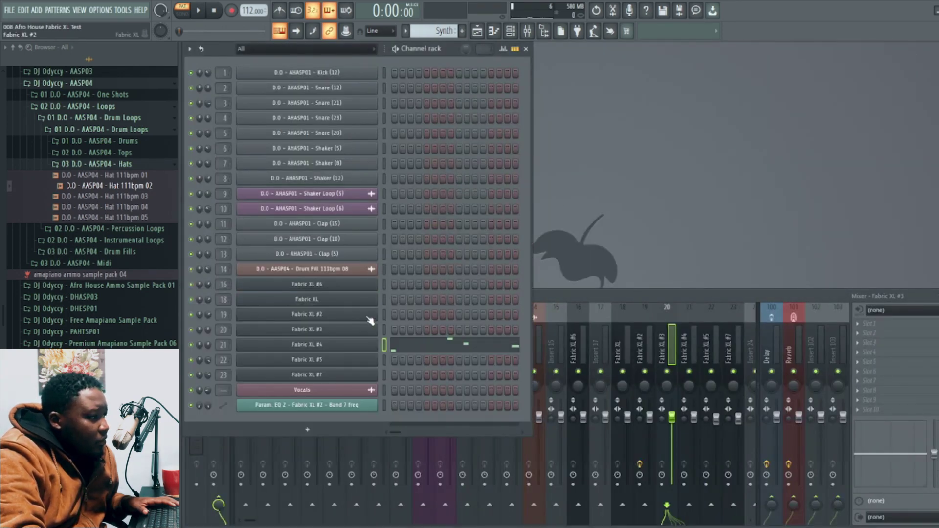
click(242, 332)
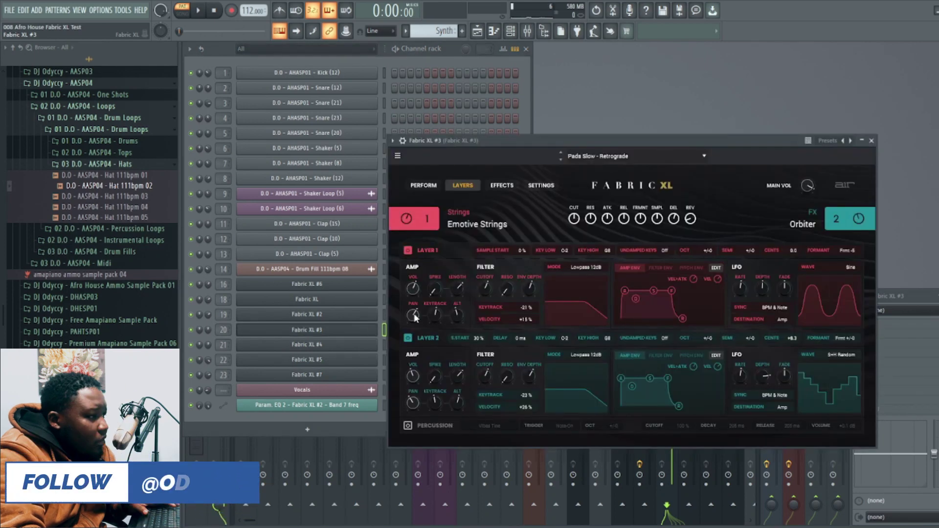
click(871, 142)
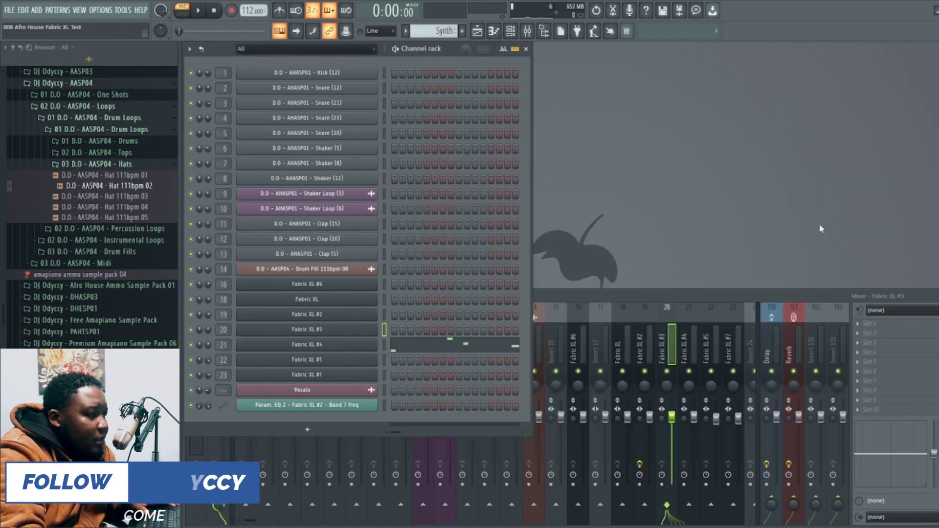
click(666, 354)
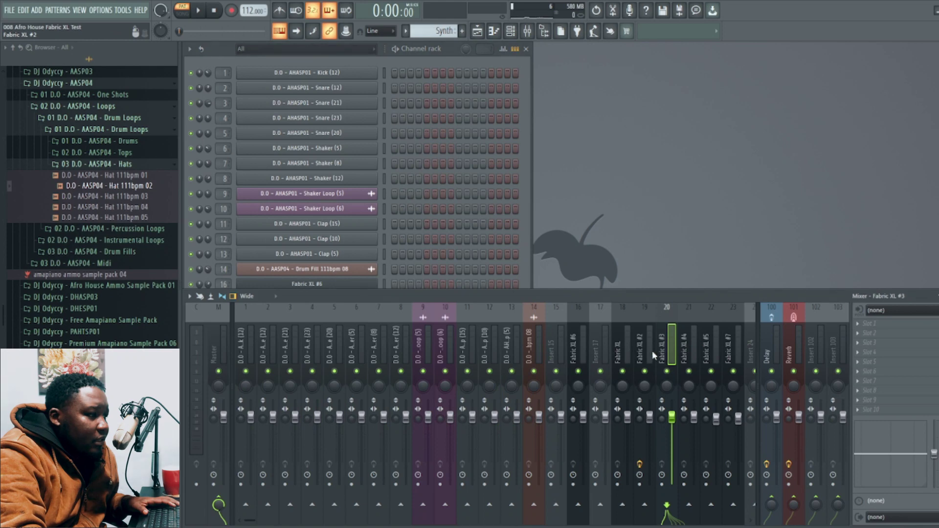
click(649, 356)
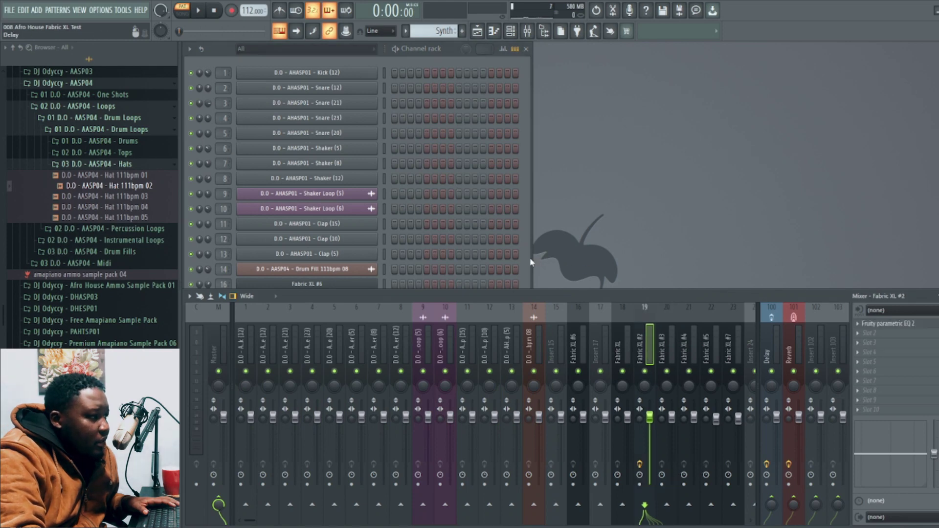
Step: Inspect the Fabric XL #2 instrument settings and its Parametric EQ 2 window
click(525, 266)
click(331, 315)
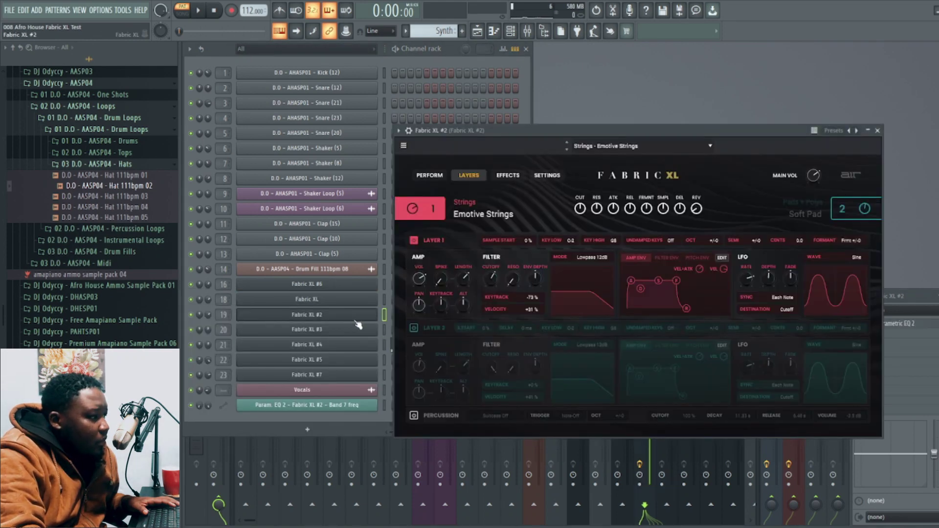
click(877, 131)
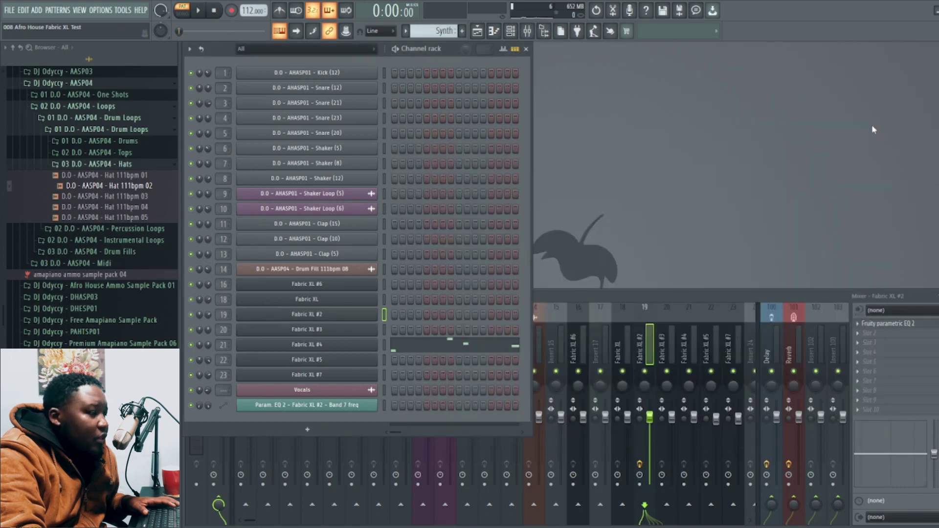
click(887, 324)
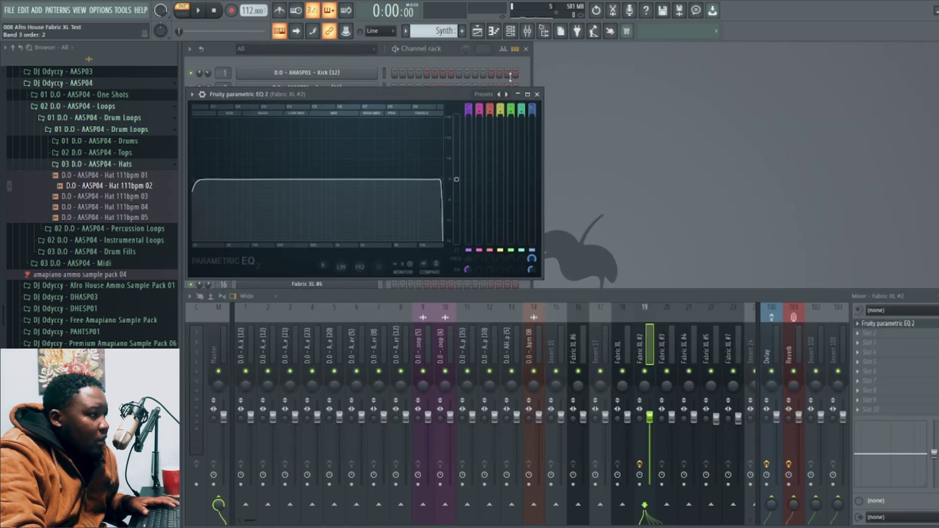
click(538, 95)
Step: Unmute Track 14's EQ automation clip and set the song position to bar 9
click(477, 31)
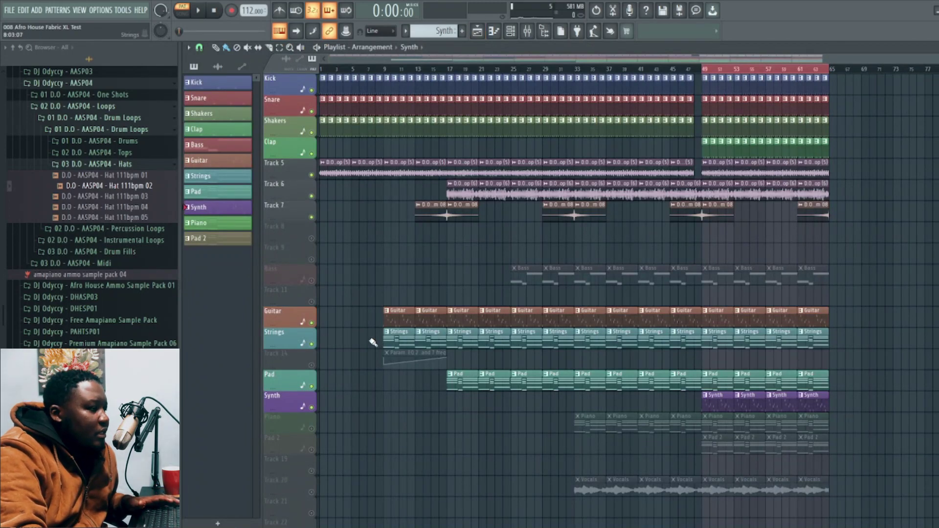
click(310, 366)
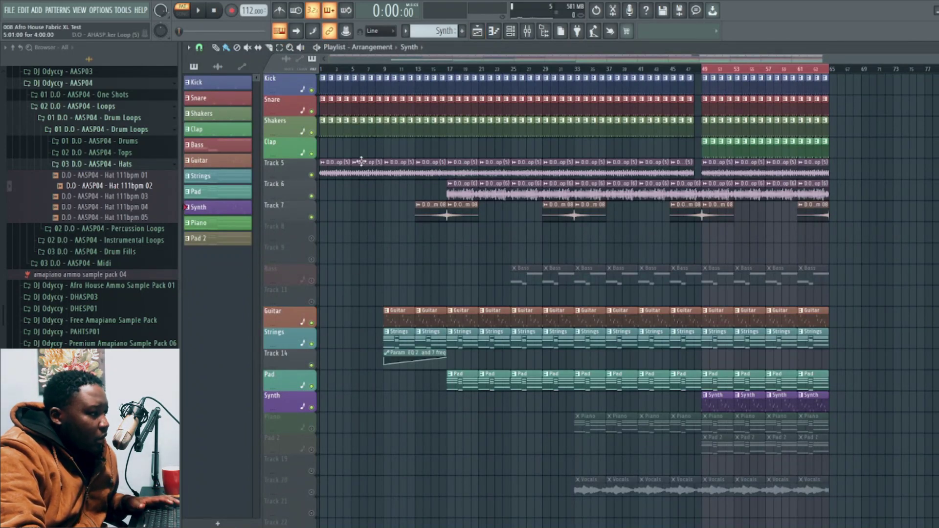
click(386, 74)
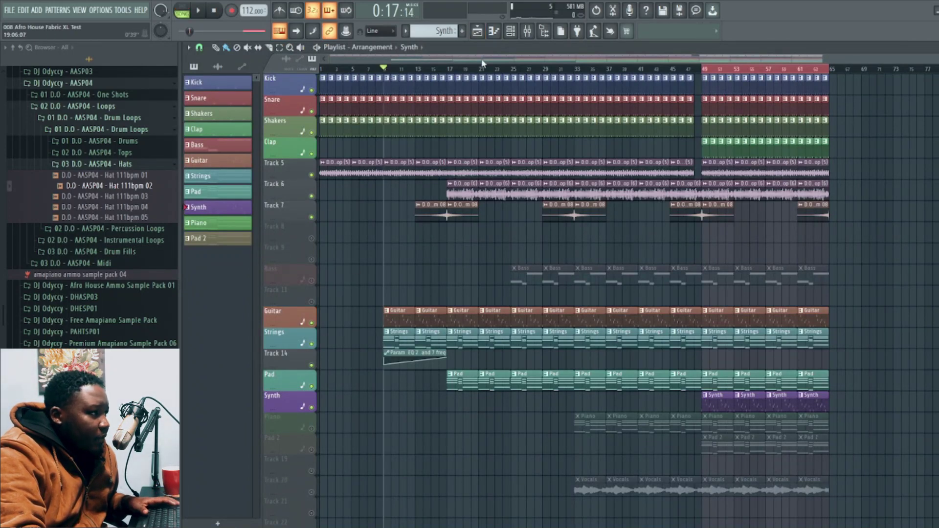
Step: Play from bar 9 while watching Fabric XL #2's Parametric EQ 2 respond, then close it
click(527, 31)
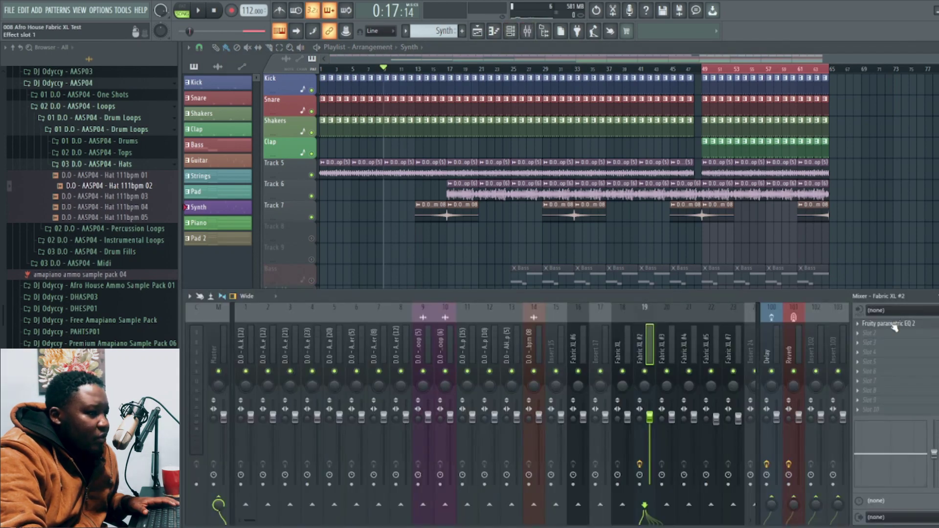
click(895, 327)
key(space)
drag(398, 94, 831, 65)
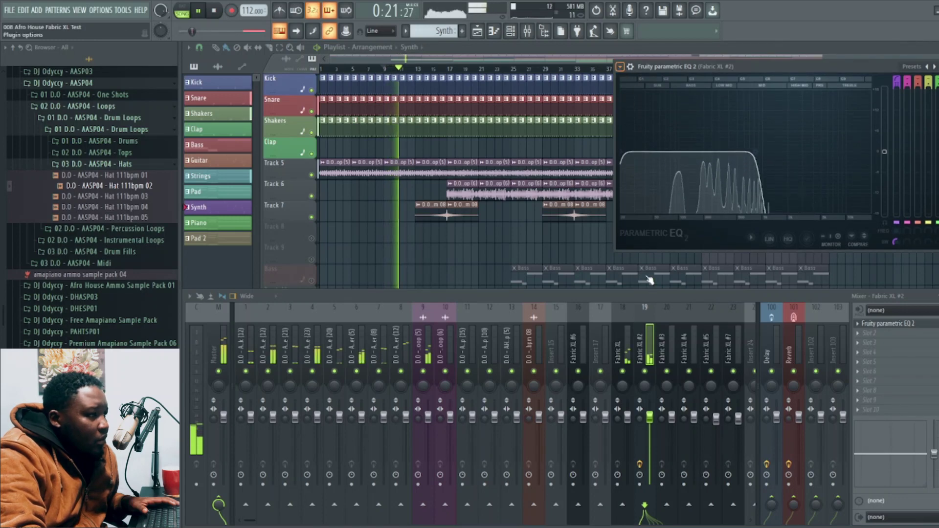
click(619, 66)
click(788, 63)
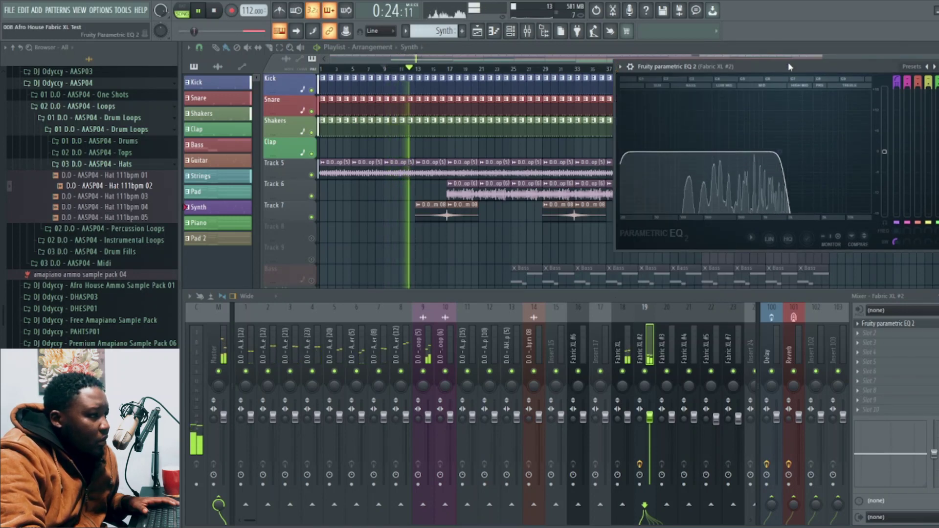
drag(787, 63, 708, 72)
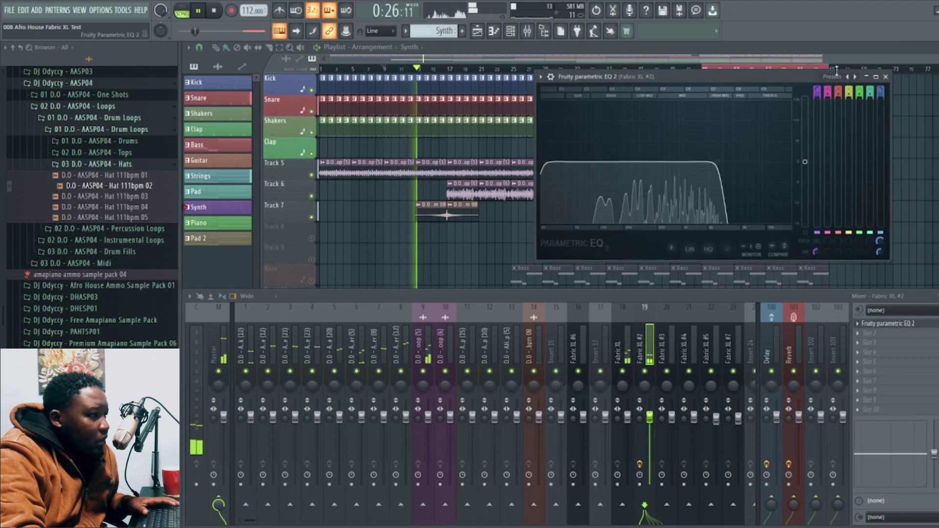
click(885, 77)
key(space)
key(F9)
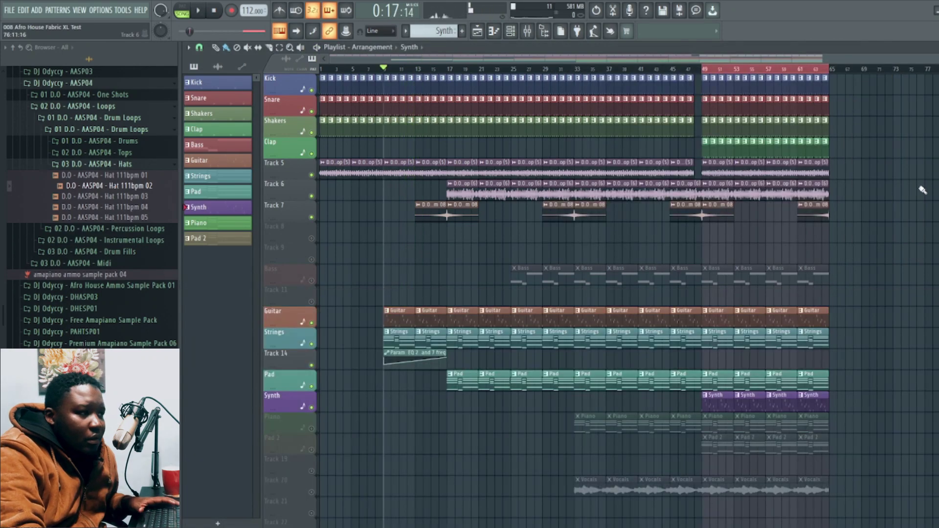
Step: Play the arrangement from bar 49 and stop it to audition the mix
click(707, 71)
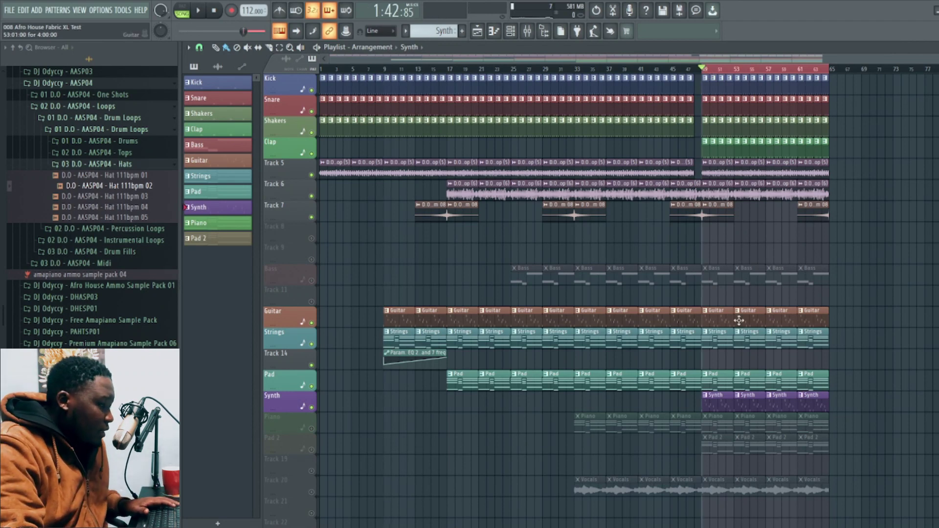
key(space)
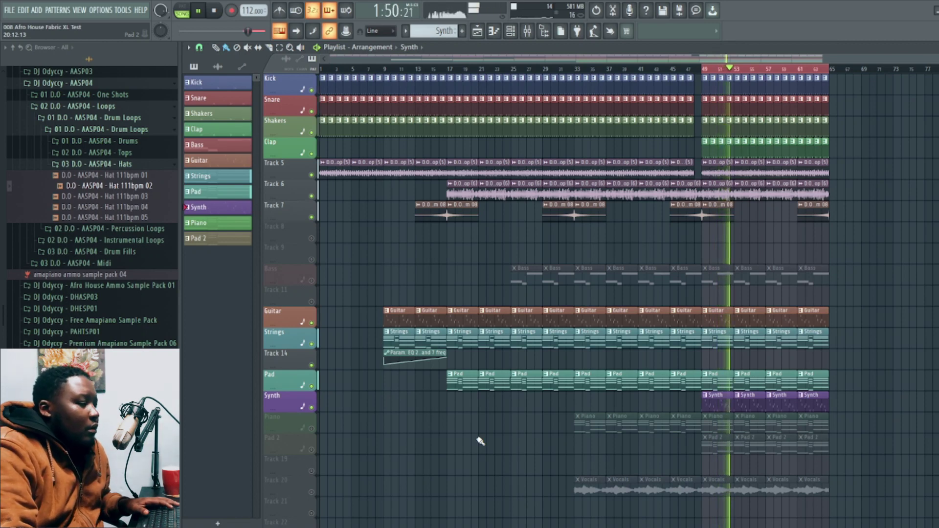
key(space)
click(311, 429)
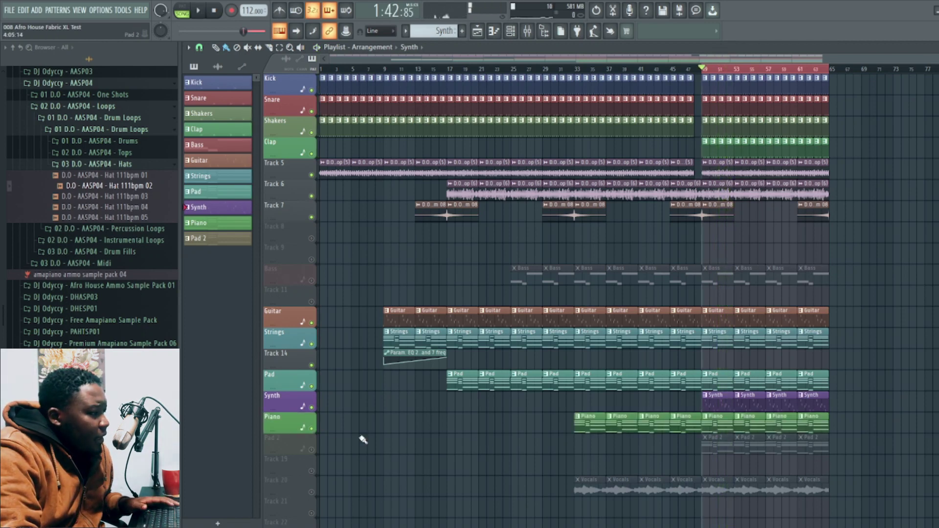
click(721, 426)
key(F9)
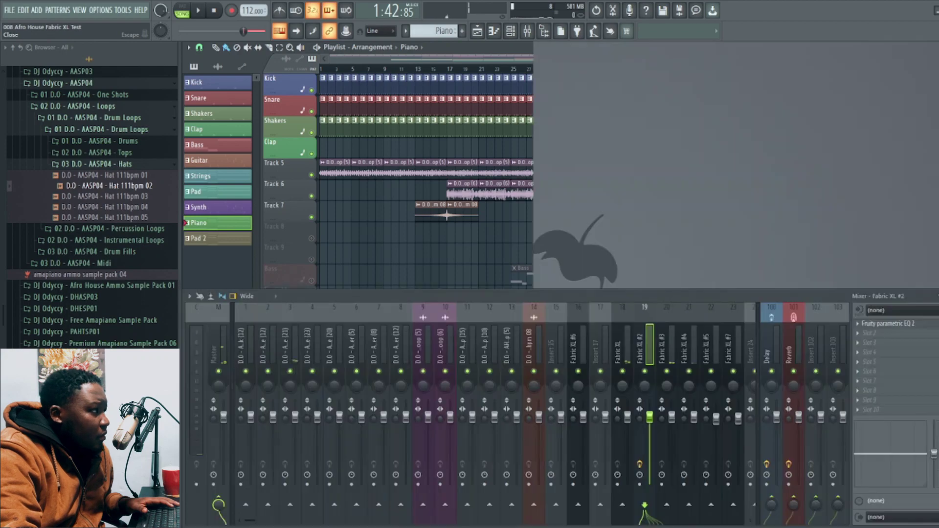
key(F6)
key(space)
click(527, 260)
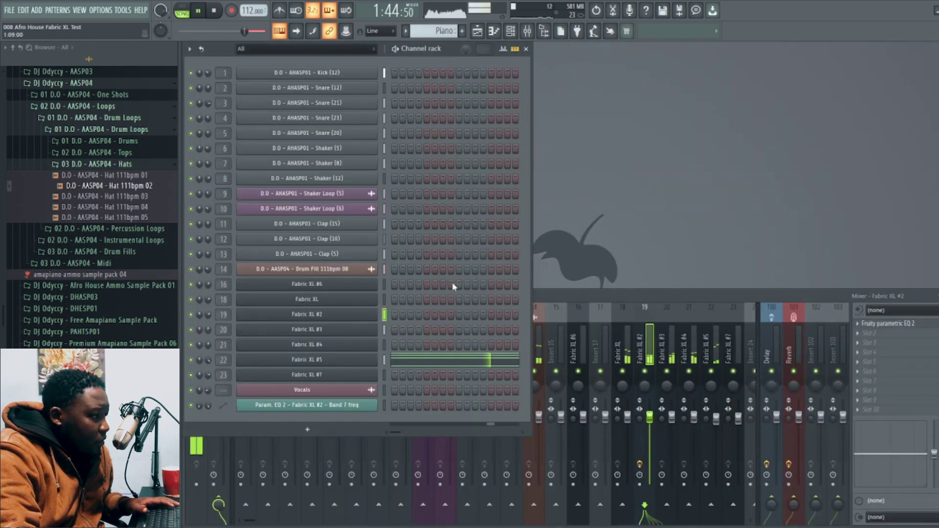
click(368, 363)
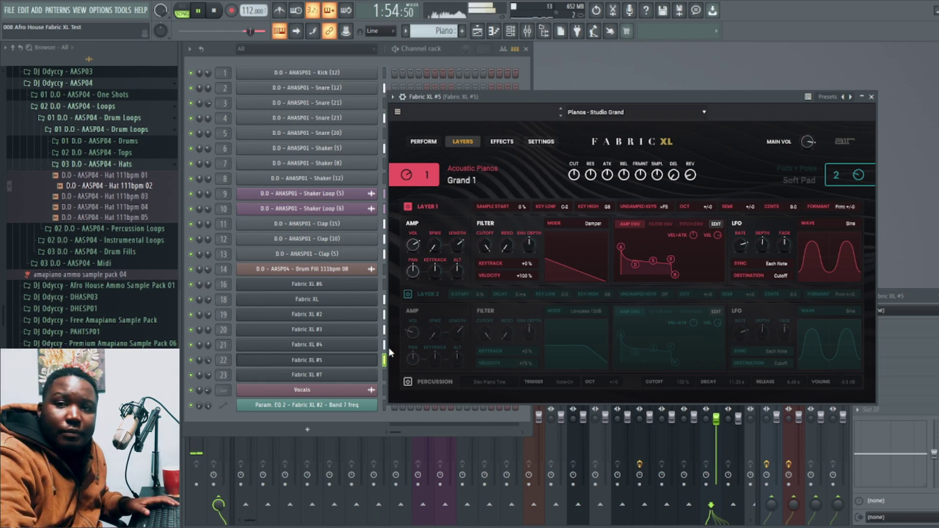
key(space)
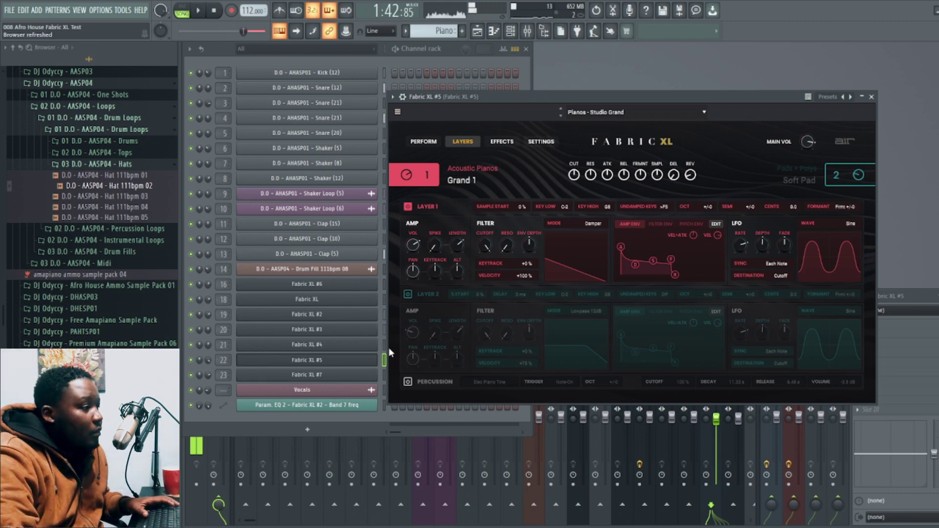
click(875, 99)
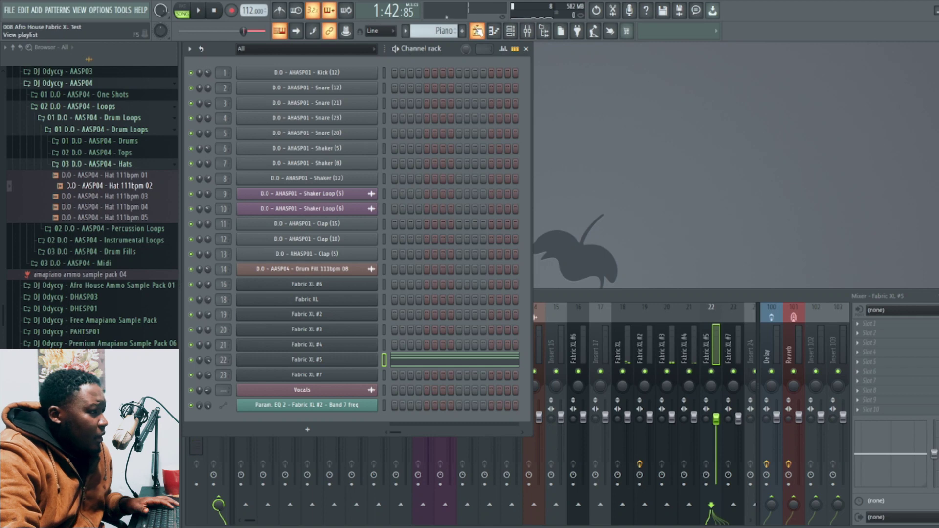
click(476, 31)
Step: Unmute Pad 2, make it current, and check Fabric XL #7's chord notes and preset
click(310, 448)
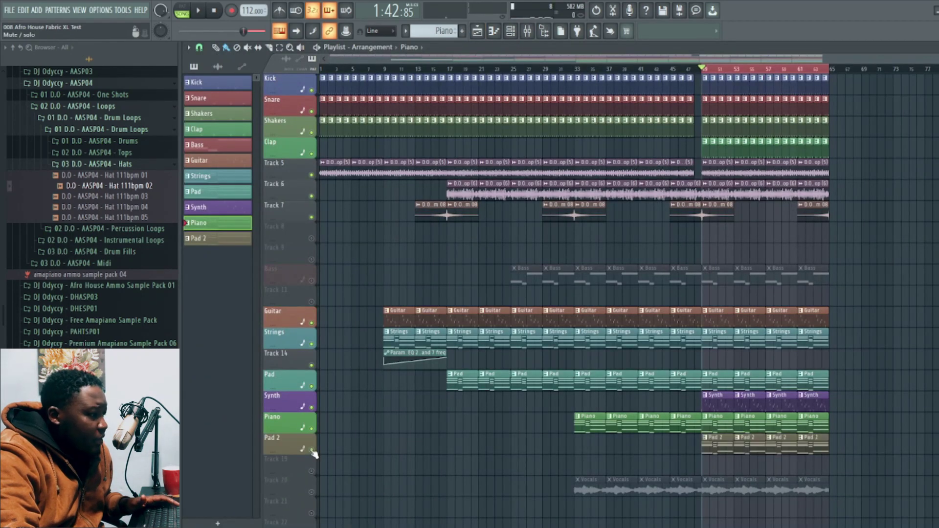
click(710, 443)
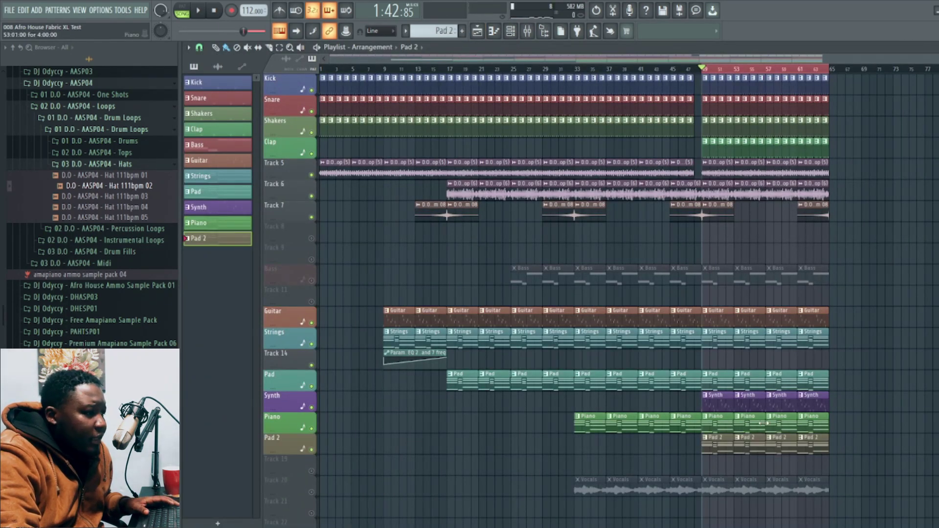
click(931, 49)
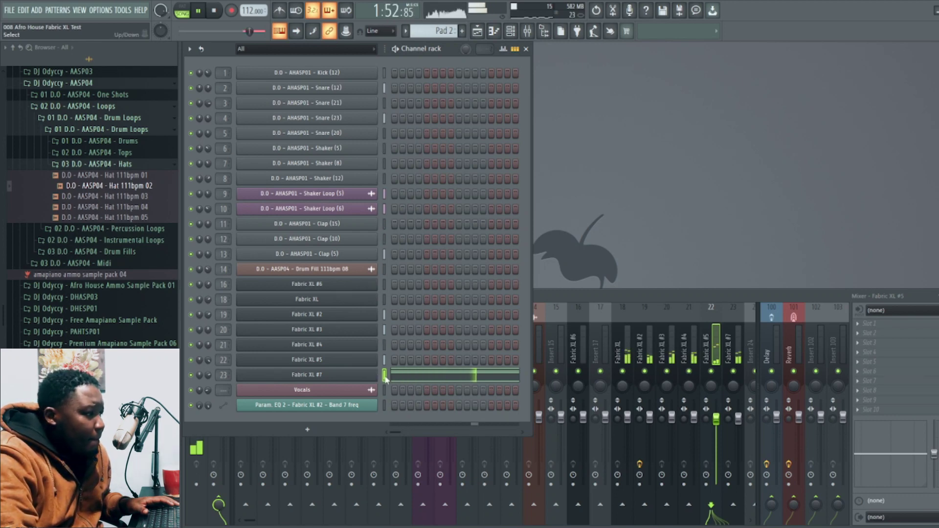
click(407, 376)
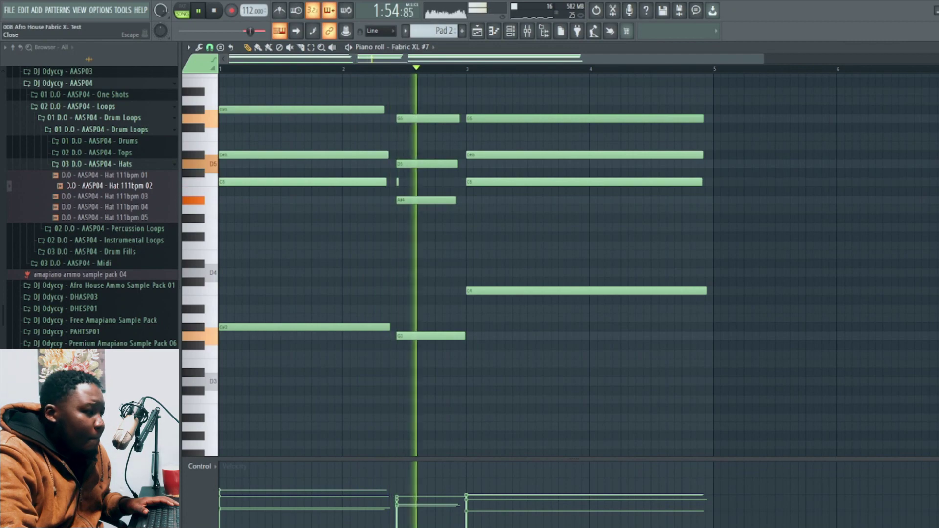
key(F6)
key(F9)
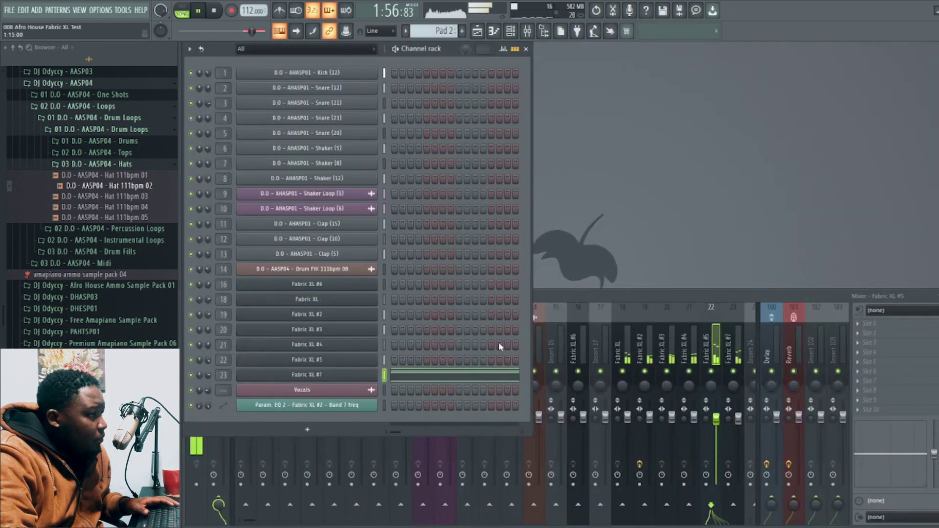
click(328, 376)
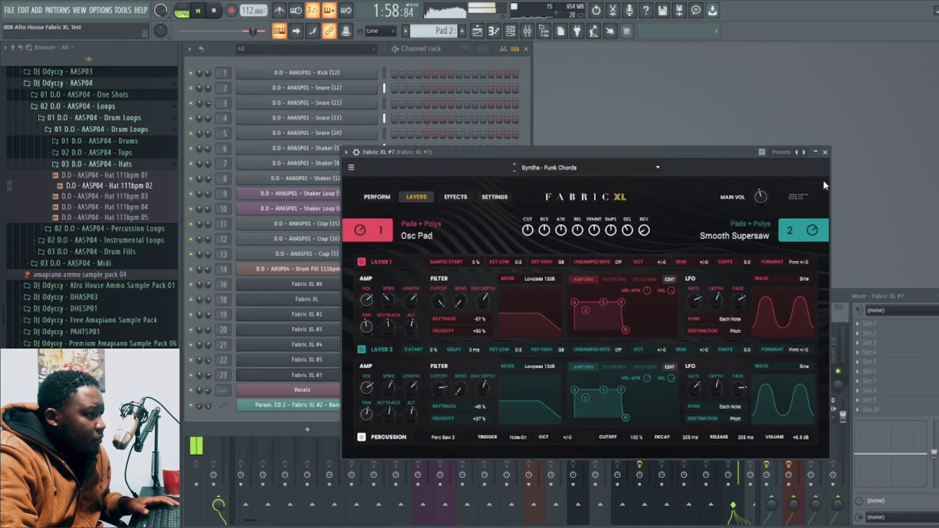
click(825, 152)
key(space)
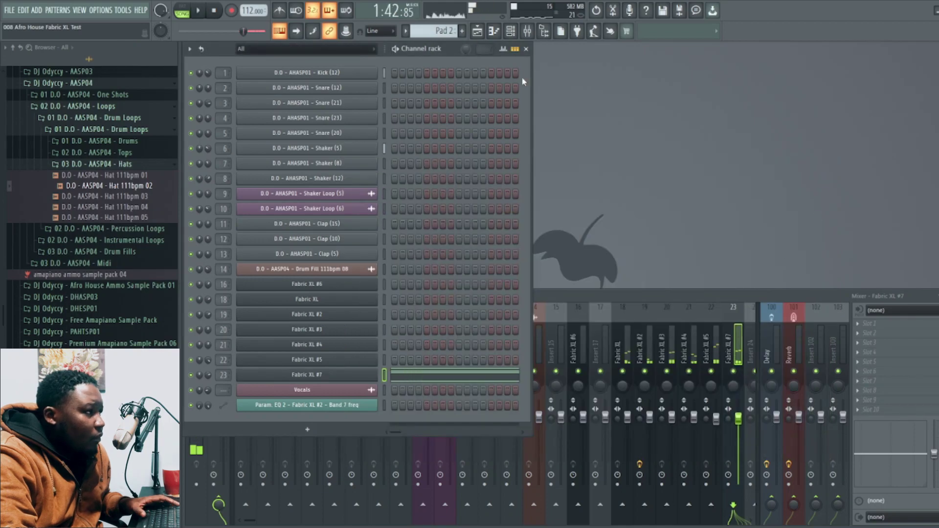
Step: Unmute the Bass track, make it current, and check Fabric XL #6's Indie Bass preset during playback
click(477, 32)
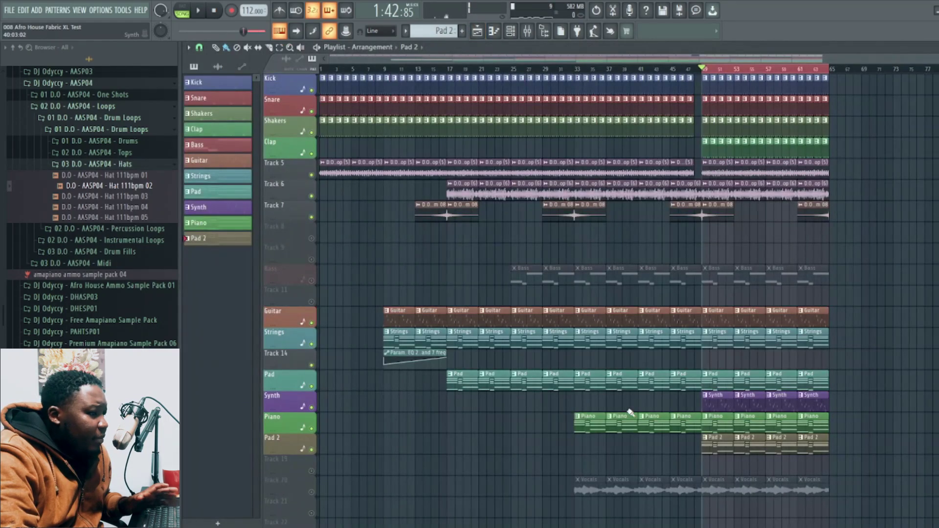
click(312, 281)
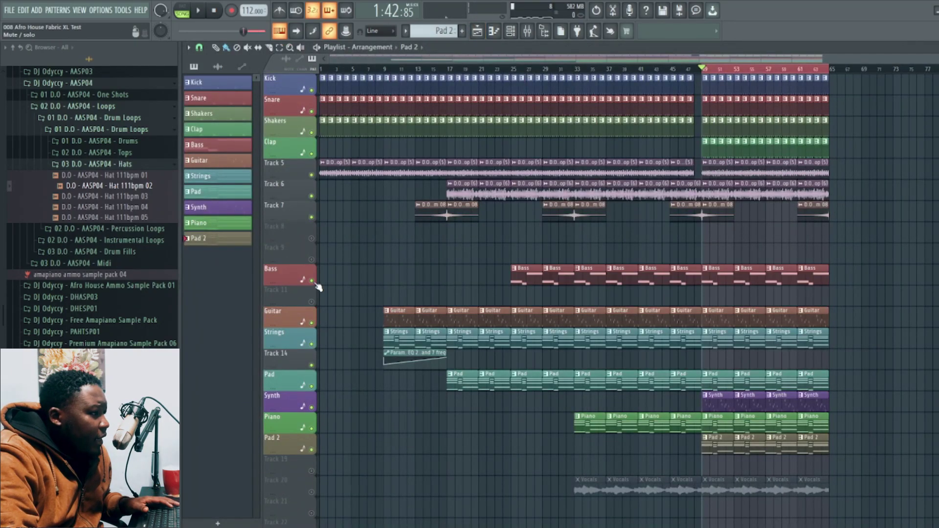
click(716, 274)
key(space)
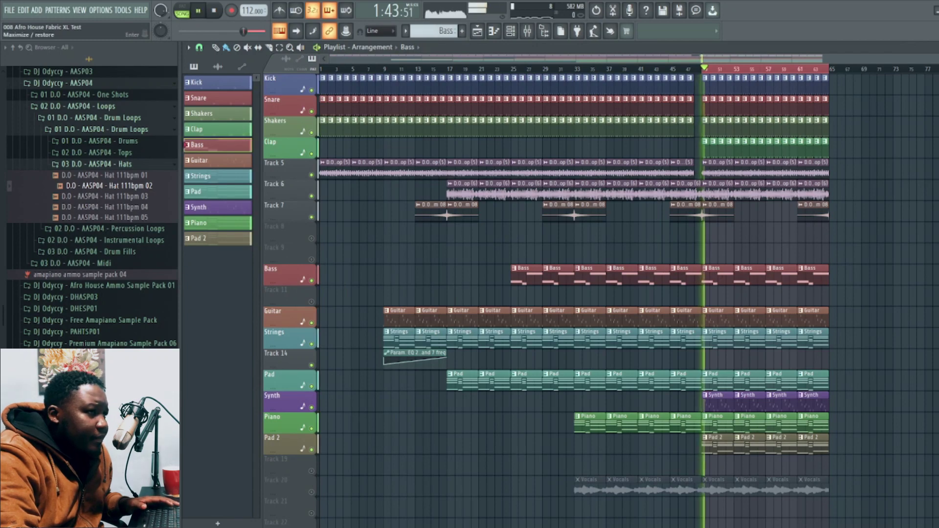
key(F5)
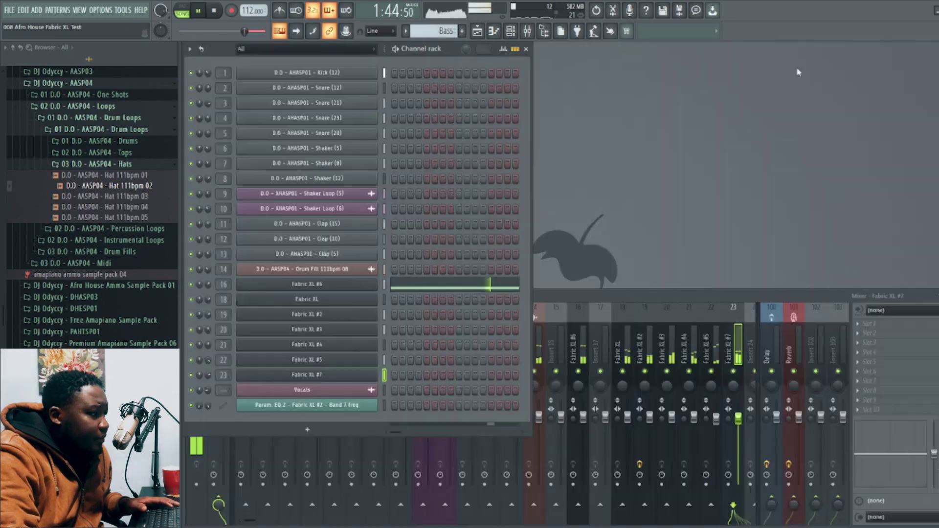
click(362, 284)
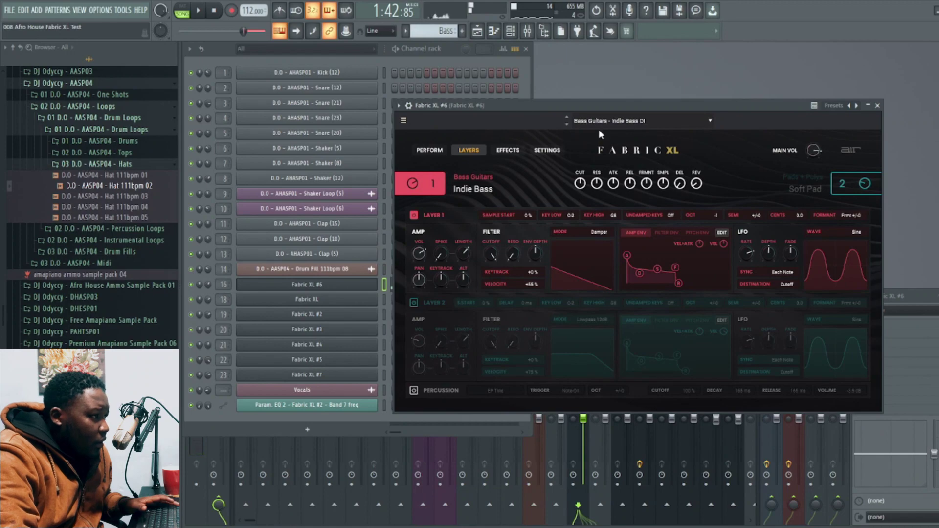
key(F5)
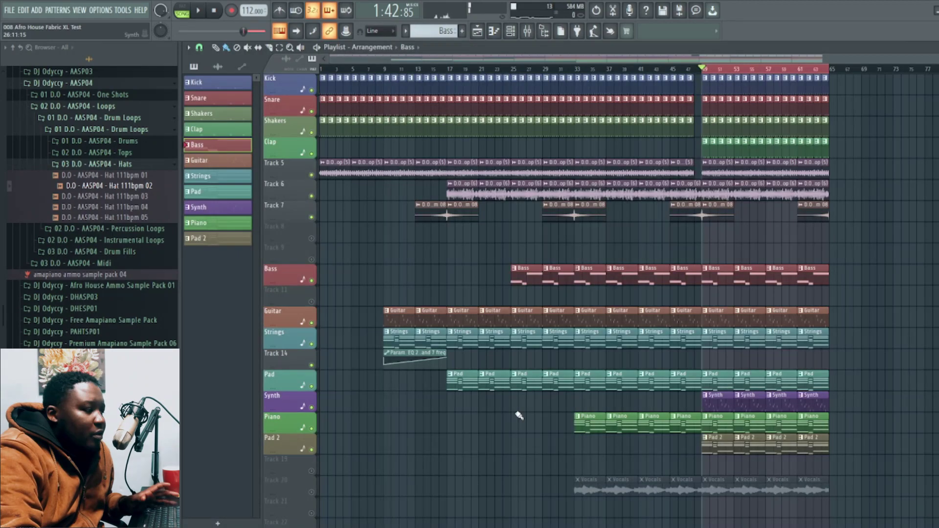
Step: Unmute Track 20, select a Vocals clip, and play then stop to hear the vocals
click(312, 493)
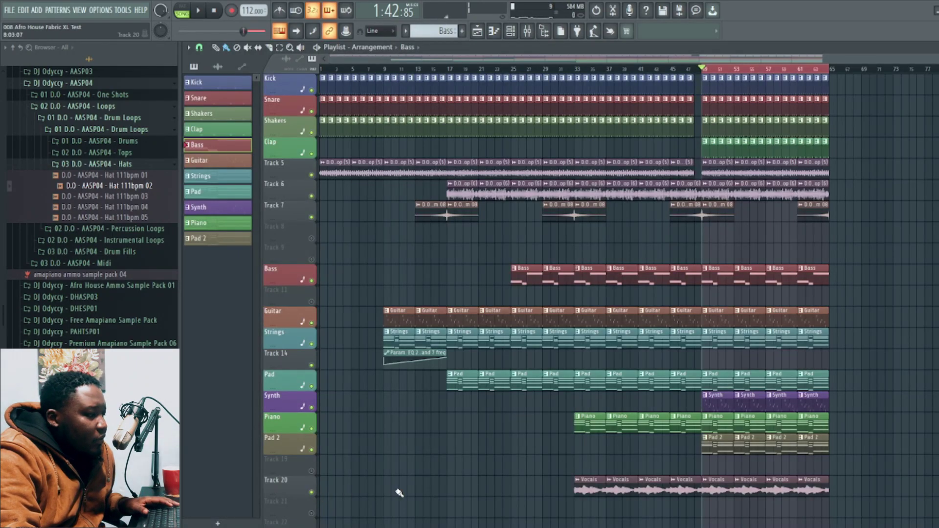
click(715, 485)
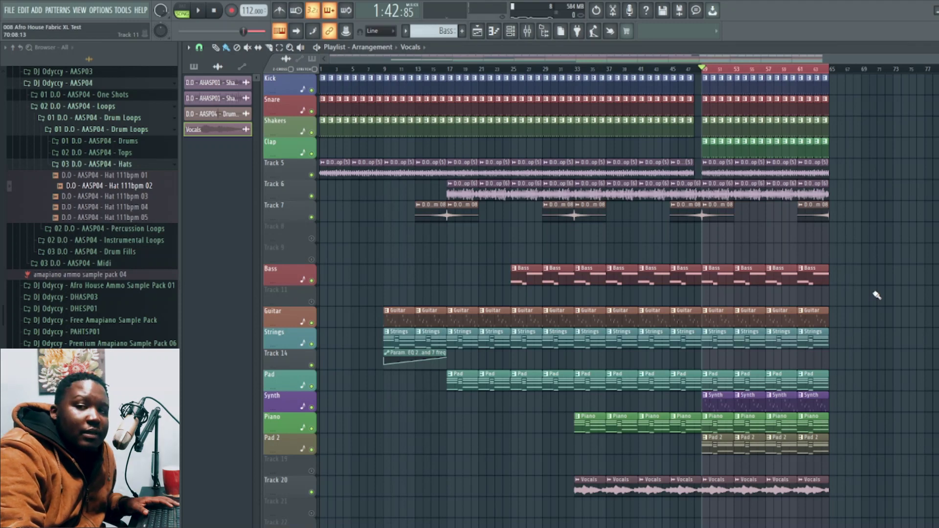
key(space)
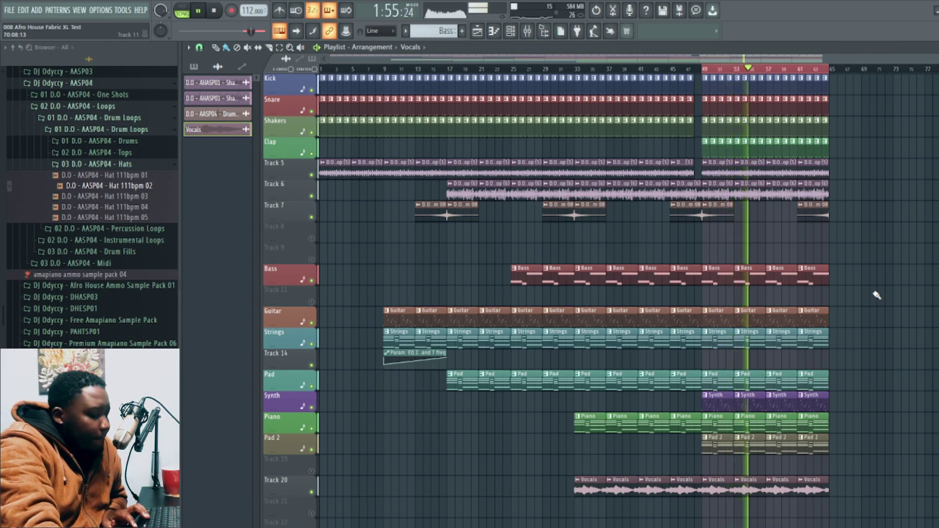
key(space)
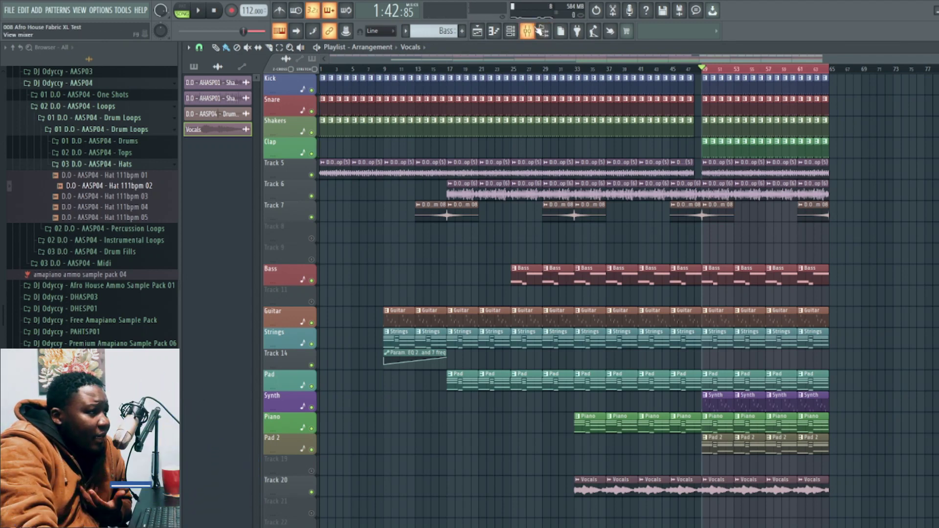
Step: Open the mixer, scroll right, and step through inserts 18–23 back to Fabric XL #6's insert 16
key(F9)
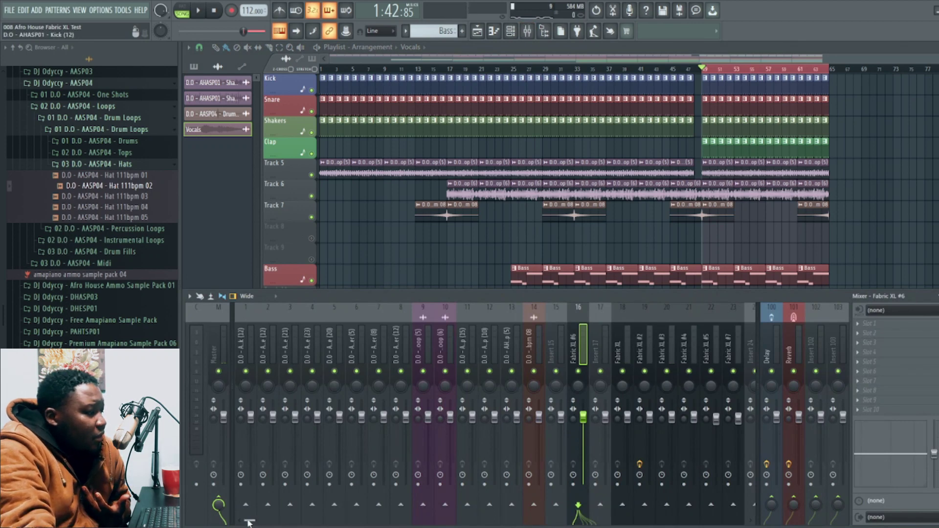
drag(249, 522, 280, 521)
click(485, 355)
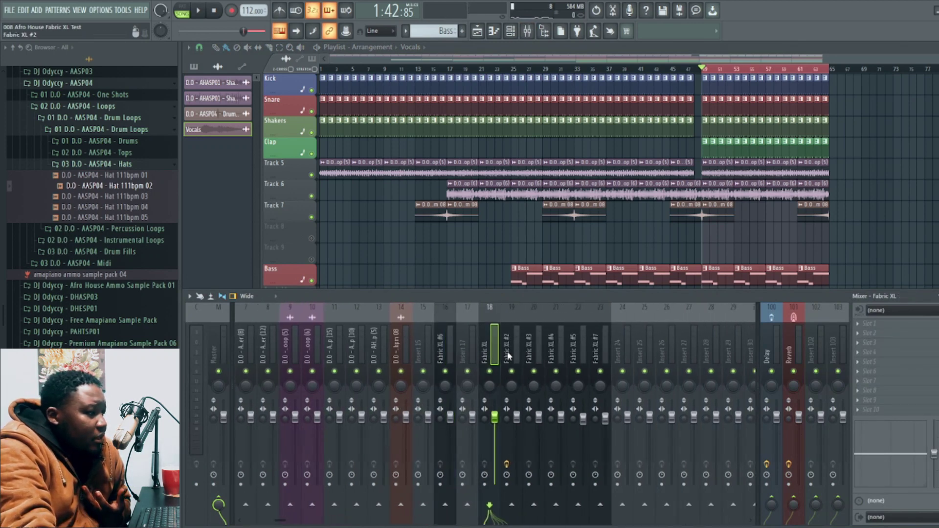
click(511, 355)
click(534, 355)
click(556, 355)
click(578, 355)
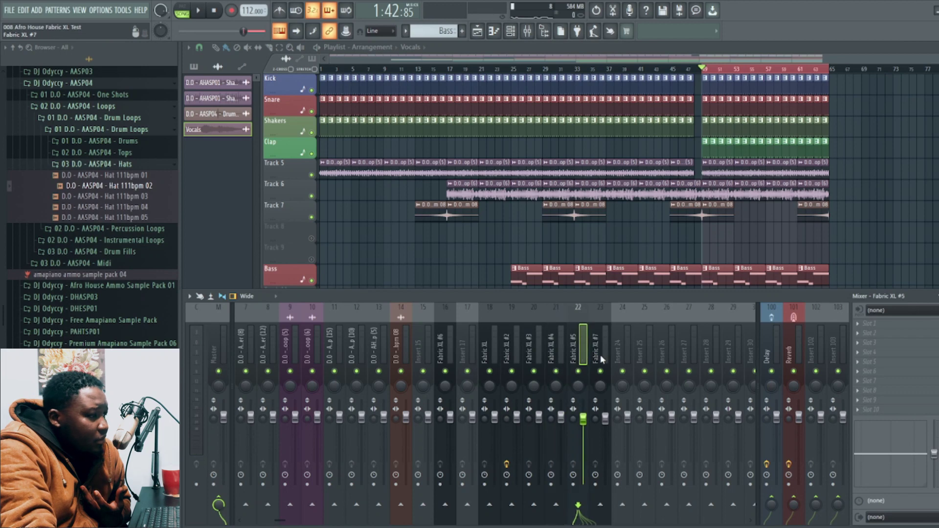
click(598, 355)
click(445, 348)
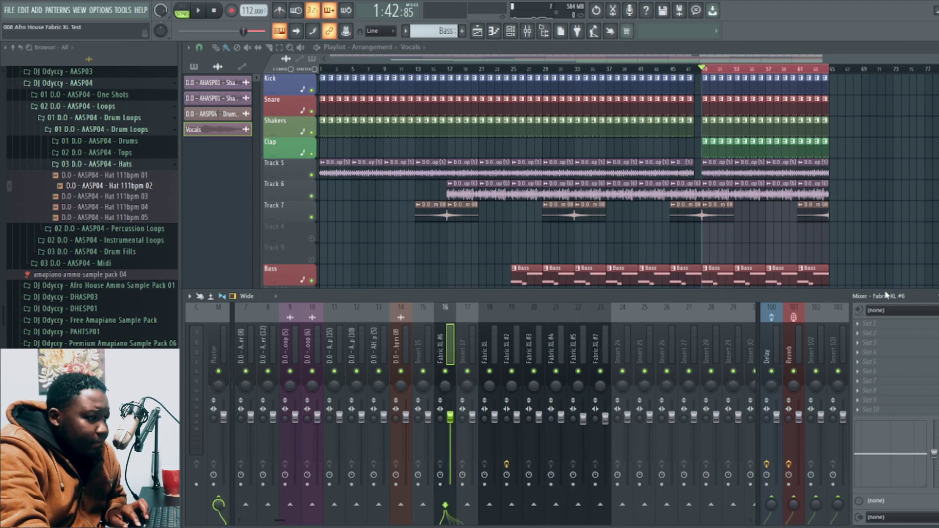
Step: Hide the mixer with F9, leaving the unmuted drums-to-vocals arrangement in the Playlist
key(F9)
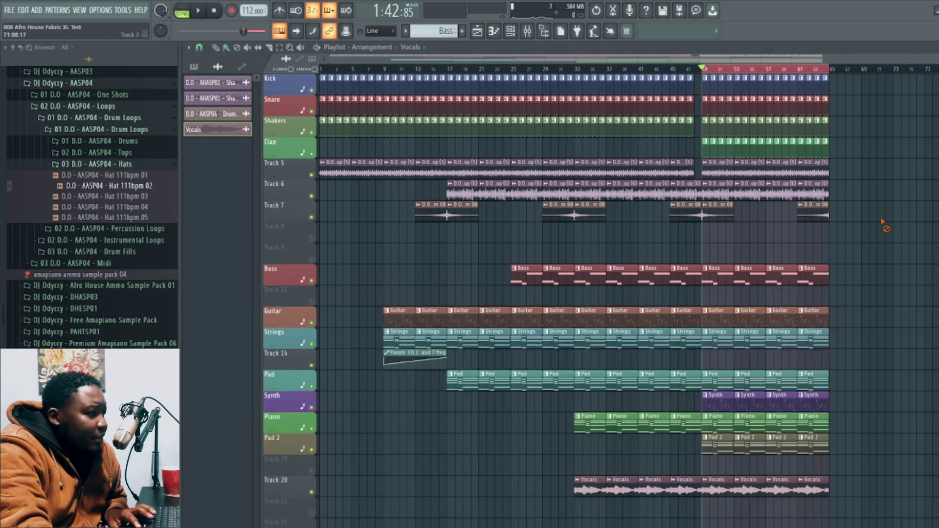